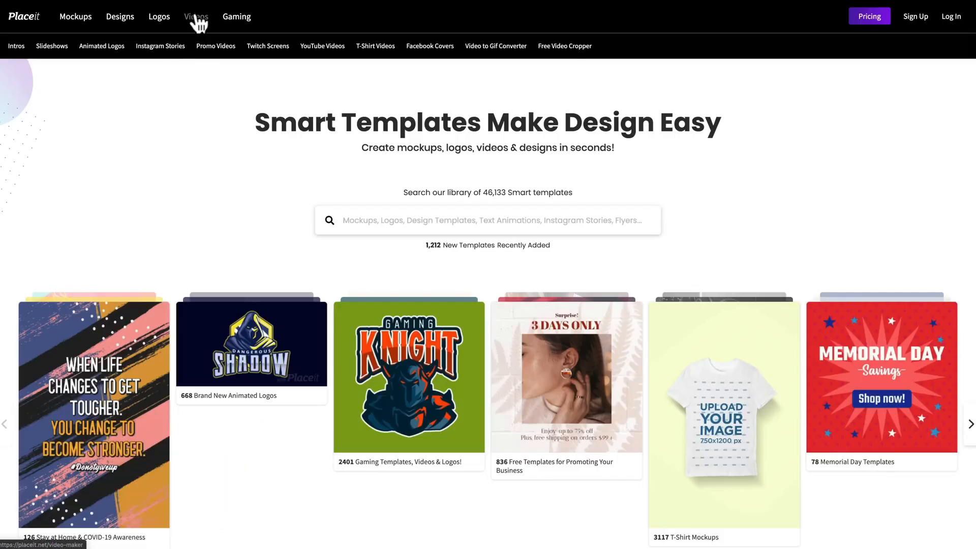
Open the YouTube Videos template category and look over the Logos and Designs subcategories.
left_click(318, 49)
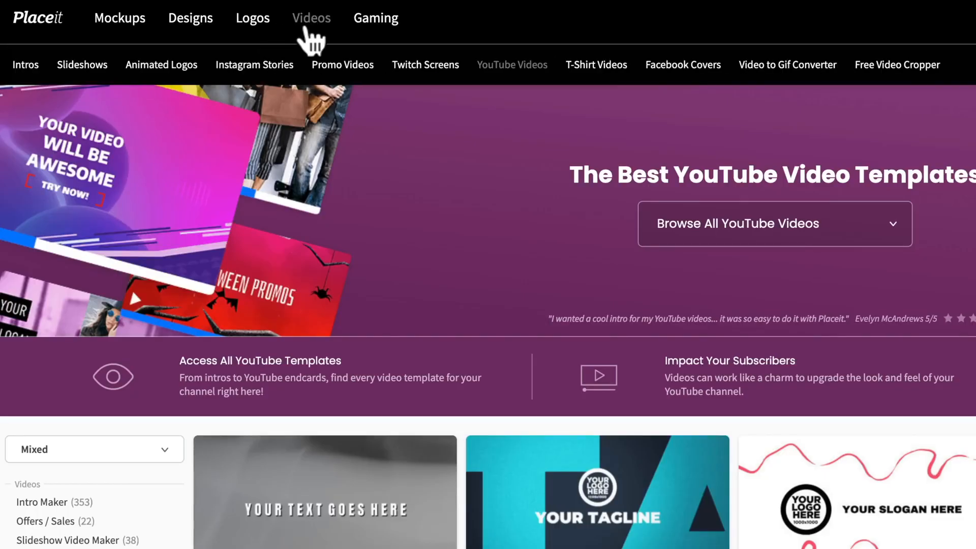
mouse_move(262, 34)
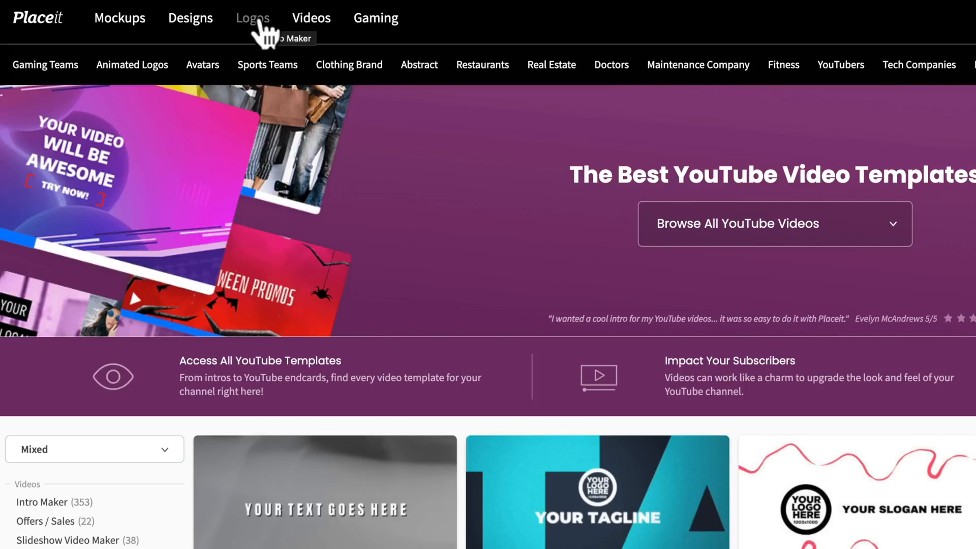
mouse_move(201, 23)
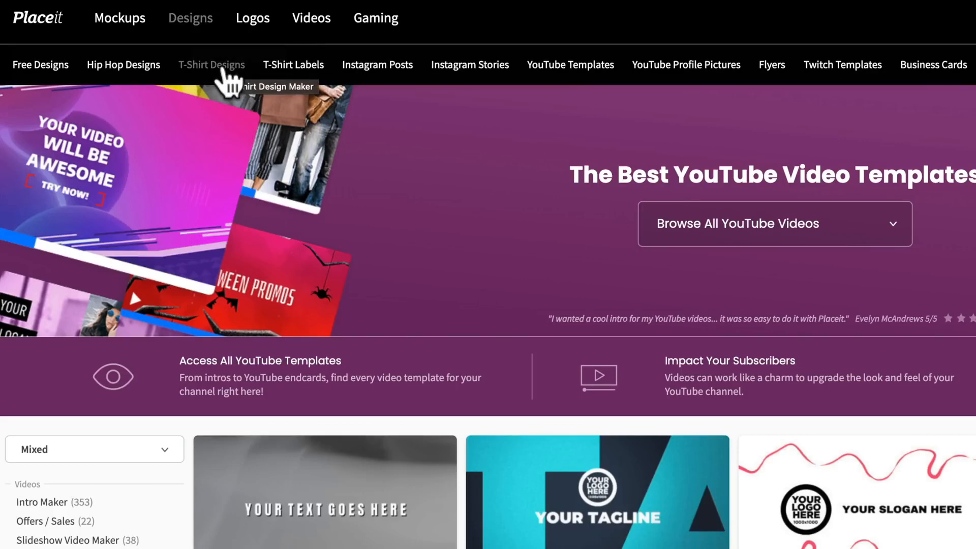
mouse_move(307, 25)
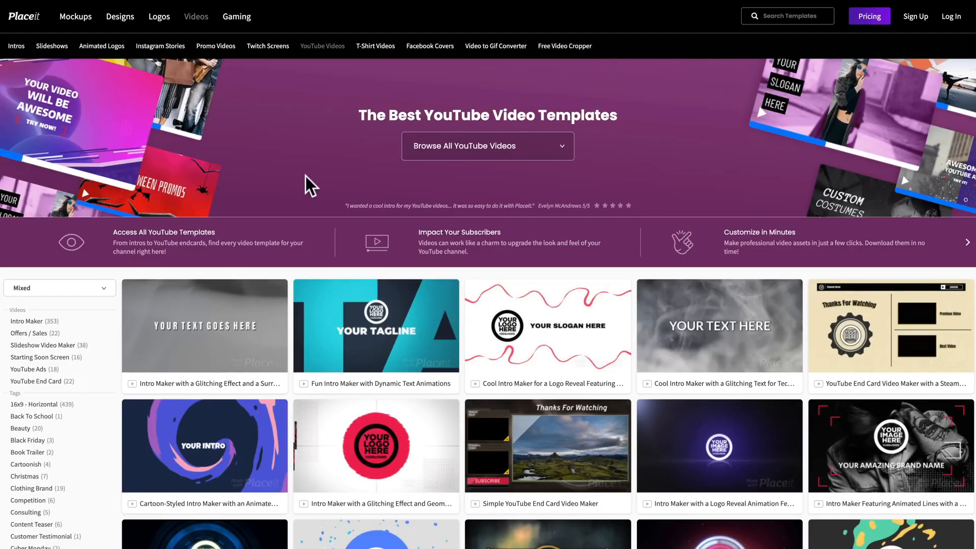
Browse the YouTube video templates and filter them to the YouTube End Card type.
scroll(320, 262, "down", 3)
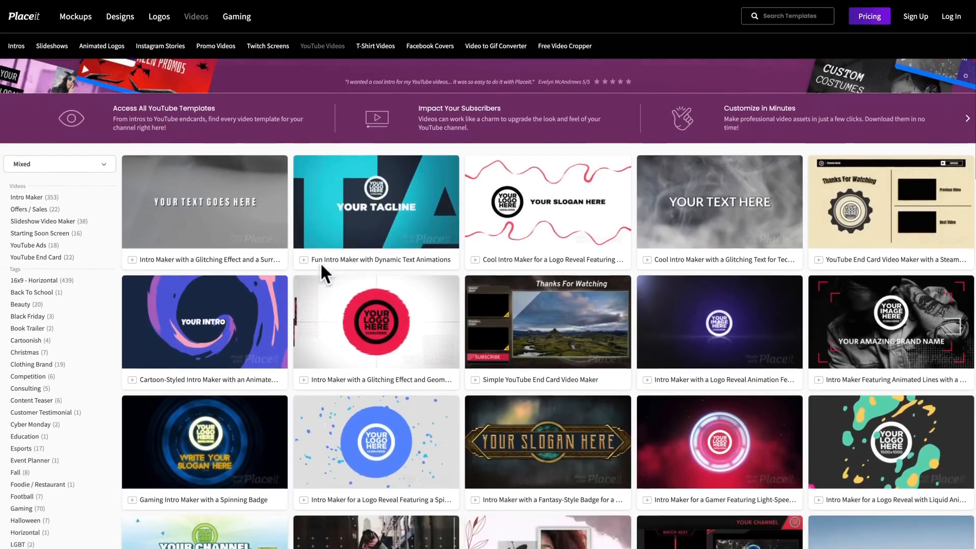
scroll(321, 265, "down", 6)
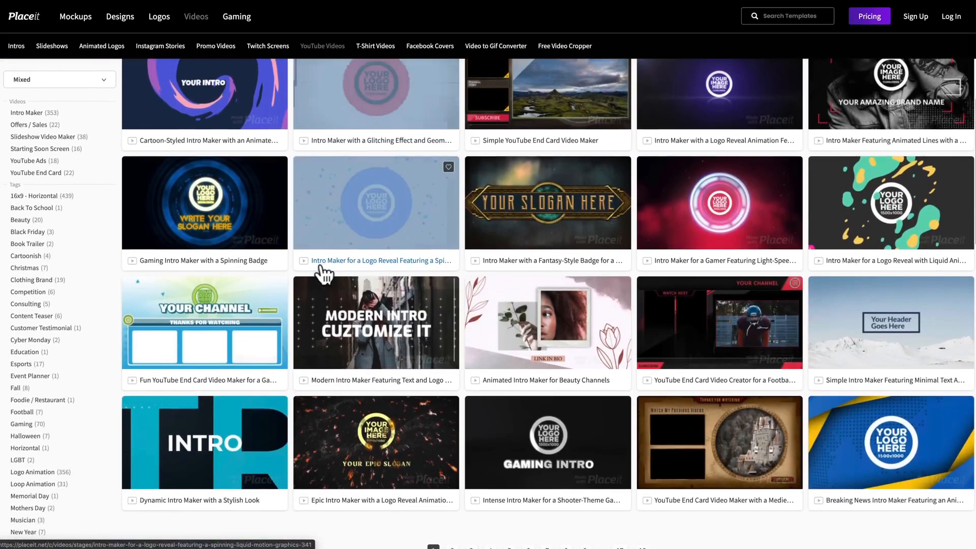
scroll(320, 275, "down", 4)
scroll(323, 275, "up", 2)
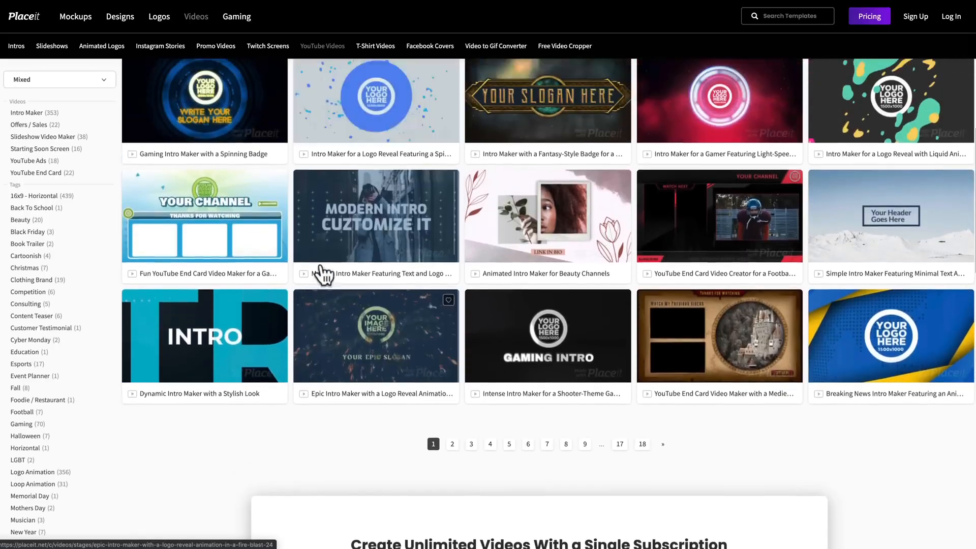
scroll(322, 274, "up", 3)
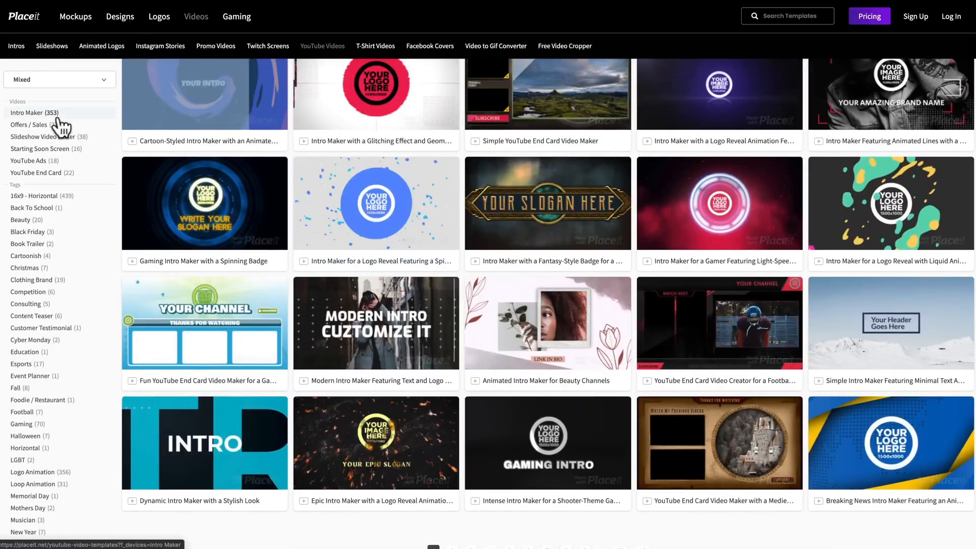
left_click(58, 173)
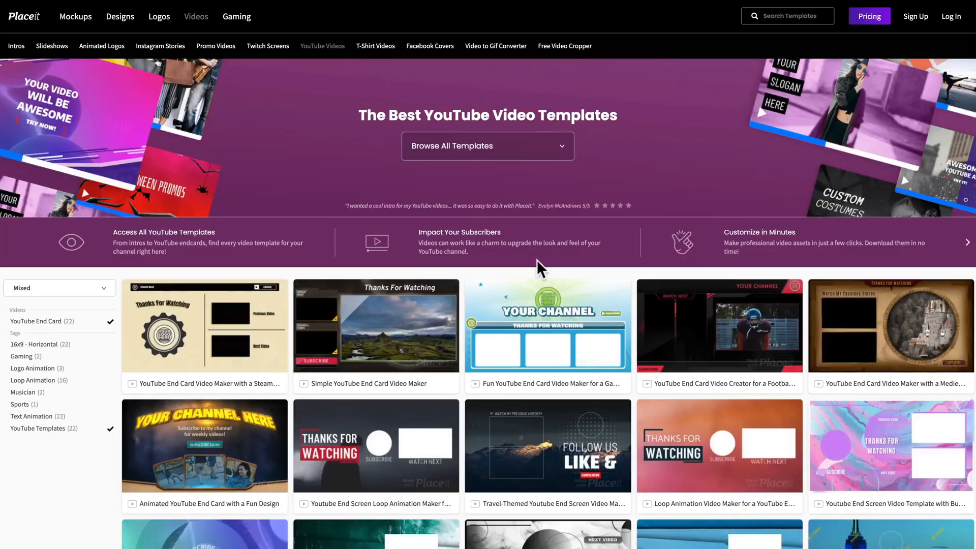
Open the "Youtube End Screen Loop Animation Maker for Vloggers" template from the end card results and replay its preview.
scroll(536, 261, "down", 2)
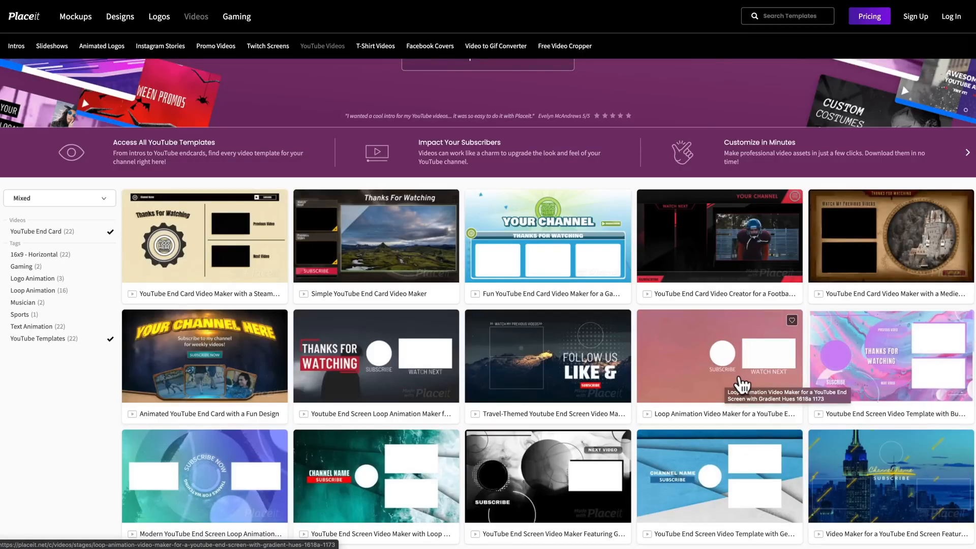
mouse_move(624, 371)
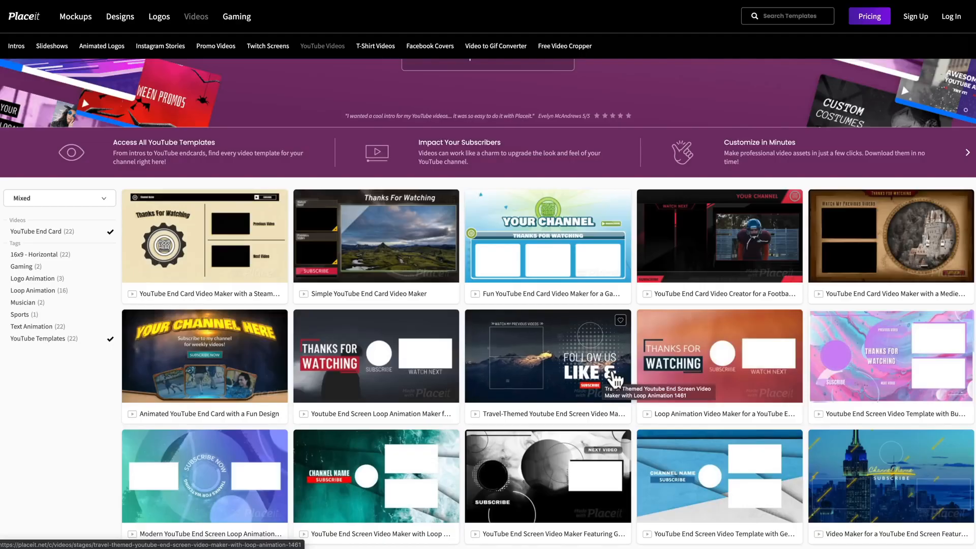
mouse_move(386, 384)
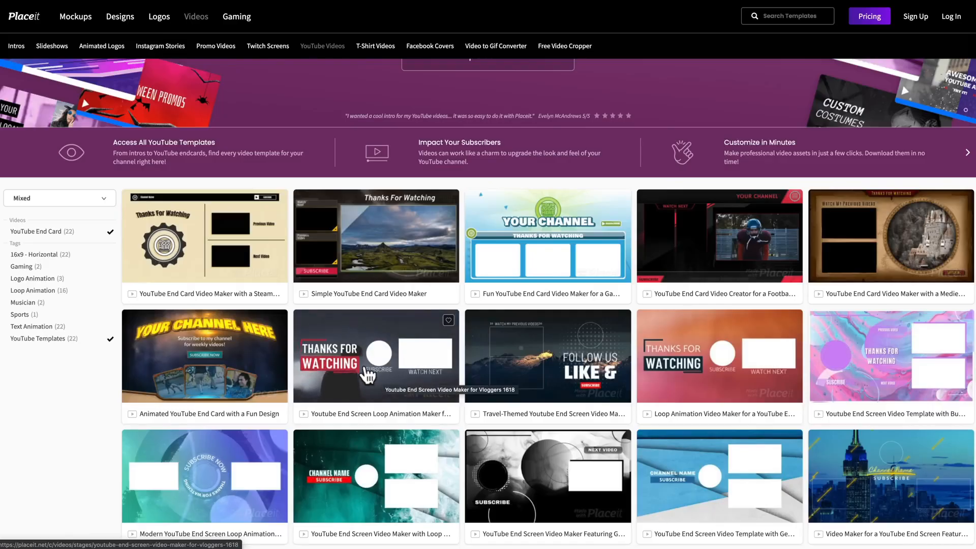
scroll(432, 378, "down", 3)
mouse_move(556, 312)
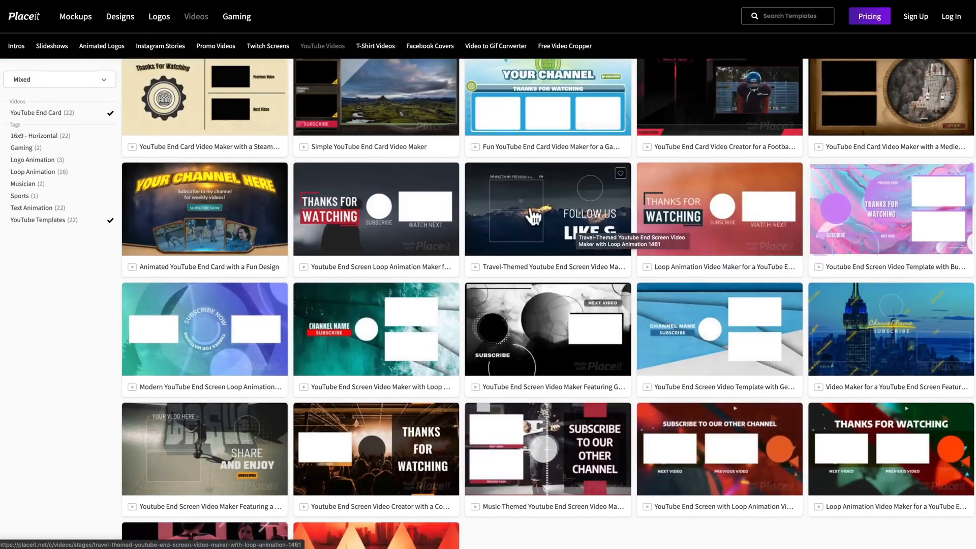
mouse_move(339, 212)
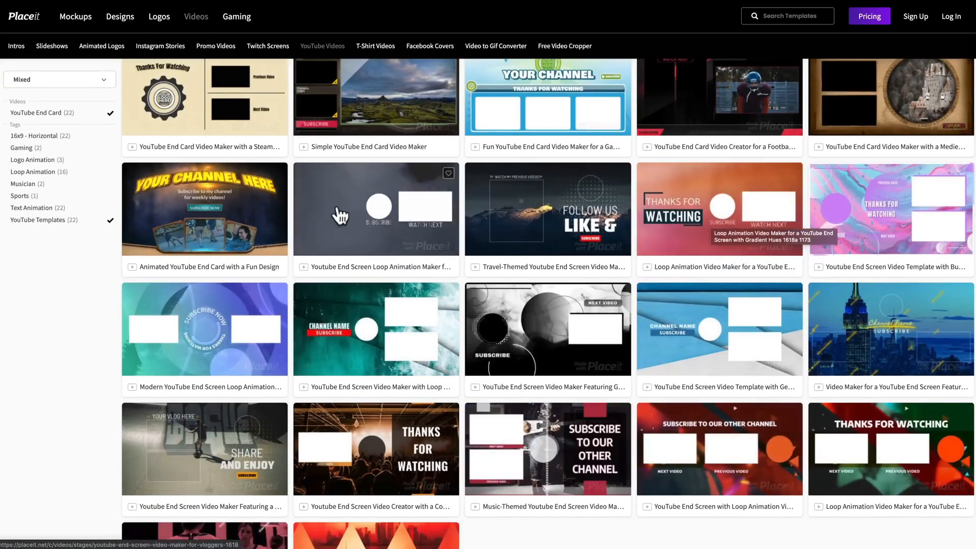
left_click(406, 205)
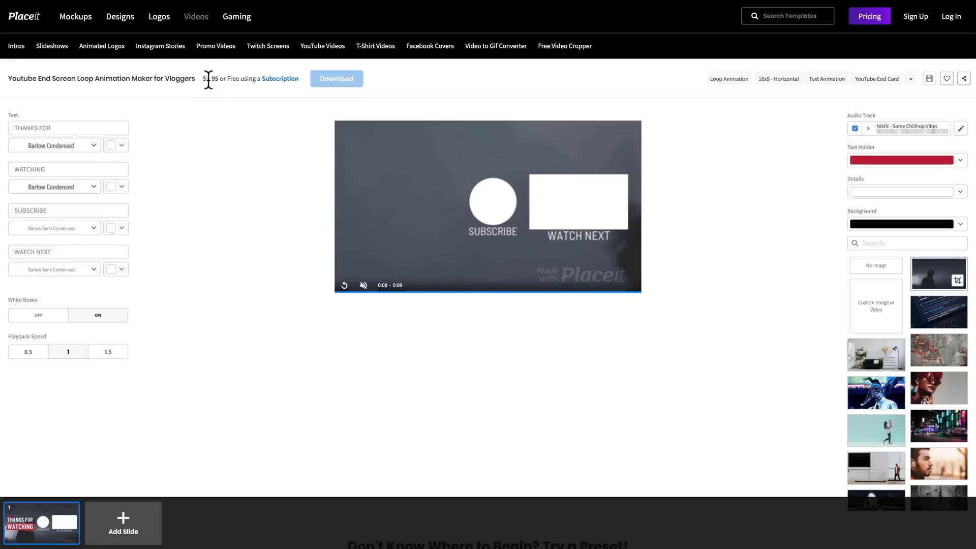
left_click(280, 79)
left_click(344, 286)
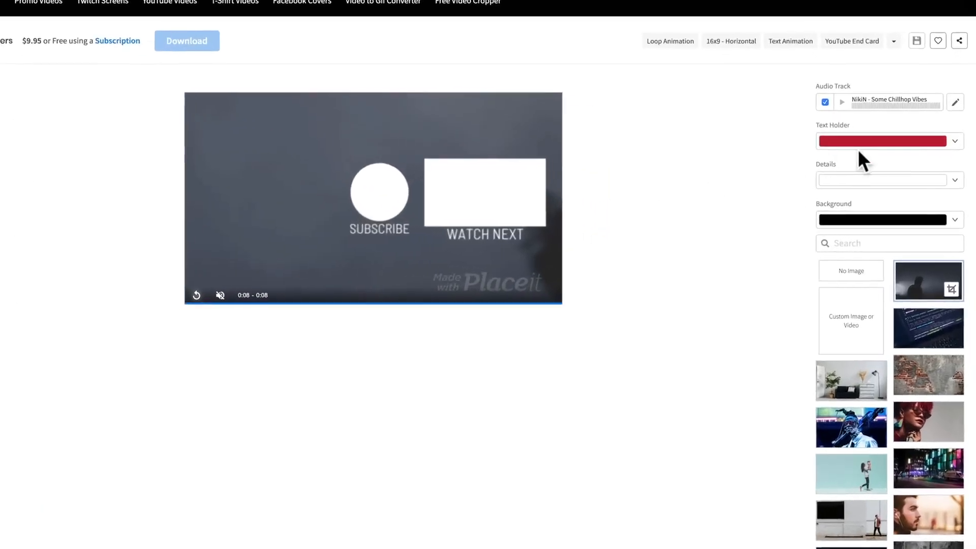
Recolour the Text Holder to a bright blue and render a preview of the video.
left_click(887, 129)
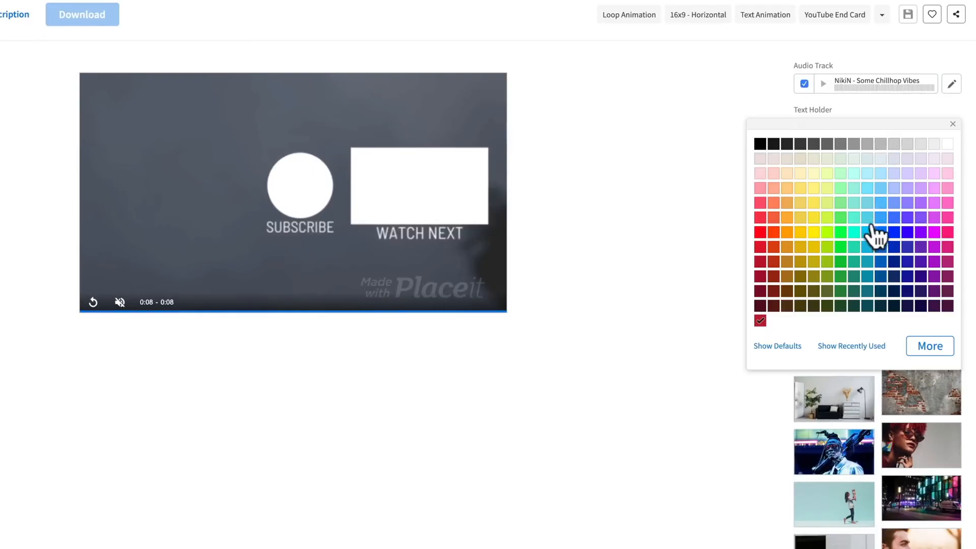
left_click(867, 233)
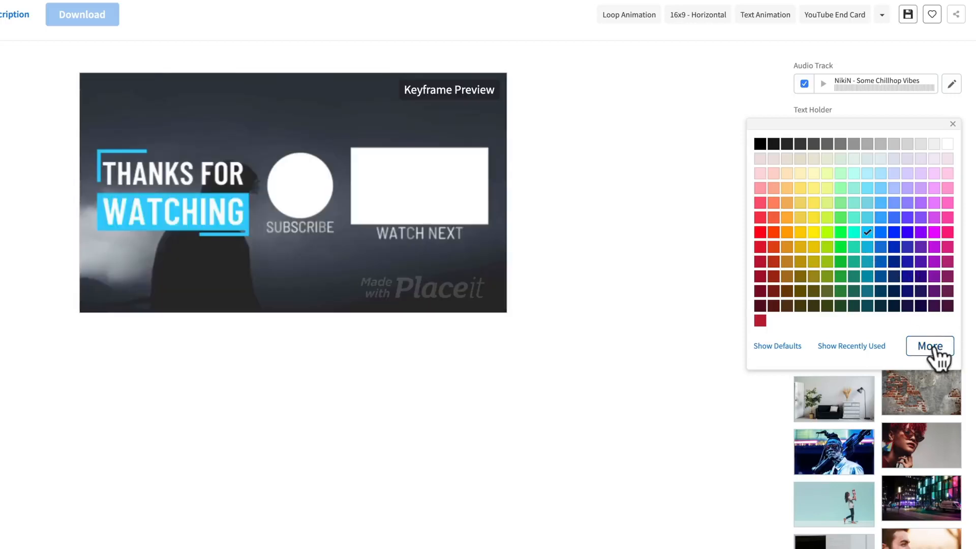
left_click(881, 219)
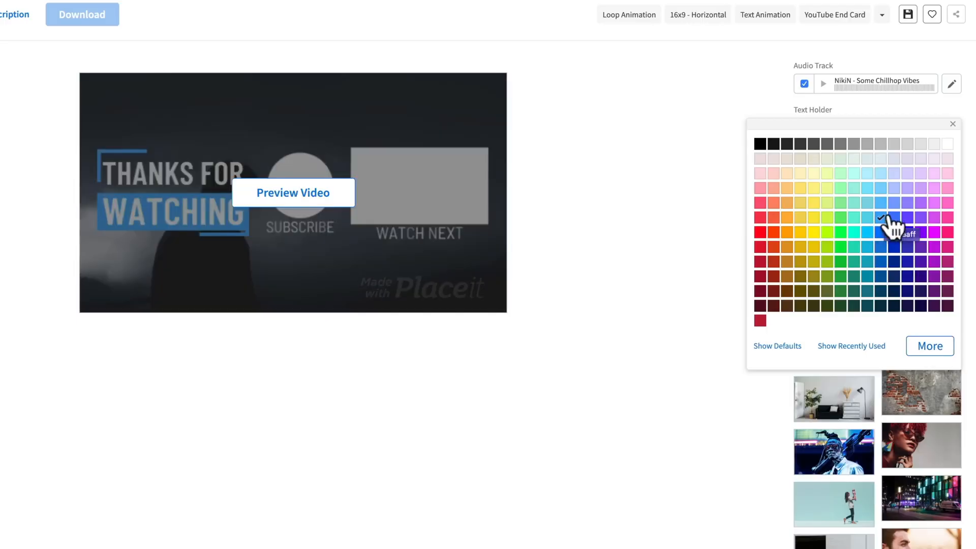
left_click(953, 124)
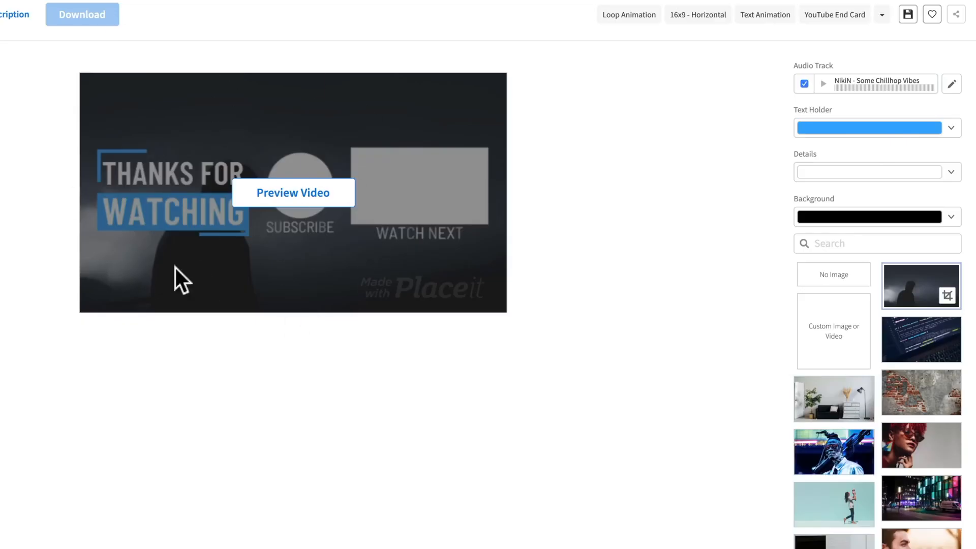
left_click(268, 203)
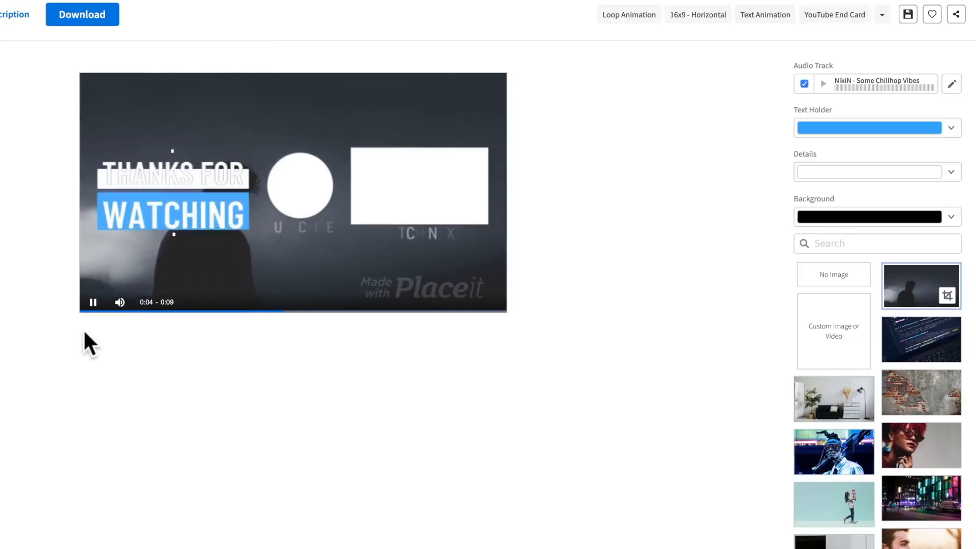
Turn off the template's audio track and replace the WATCH NEXT text with "EDIT FASTER!".
left_click(804, 84)
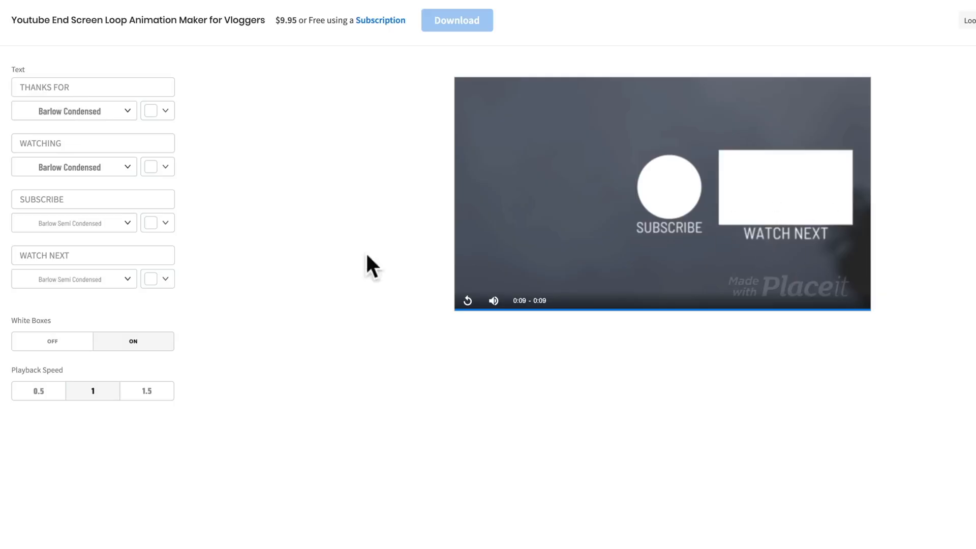
left_click(61, 256)
type("EDIT FASTER!")
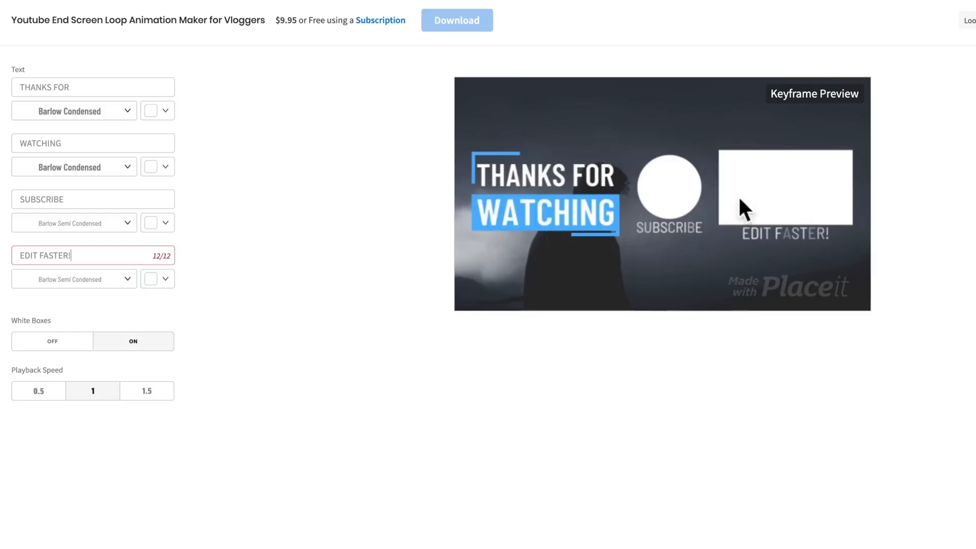
mouse_move(777, 175)
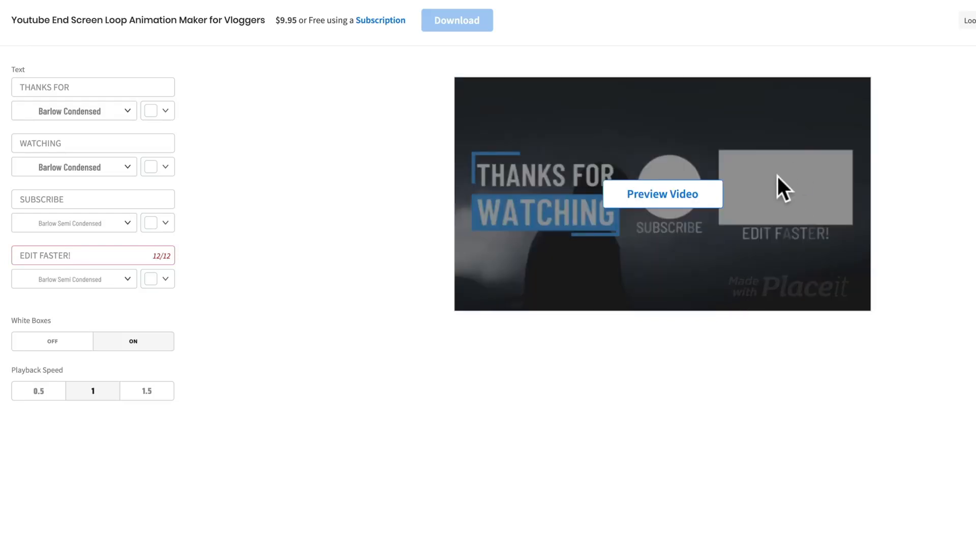
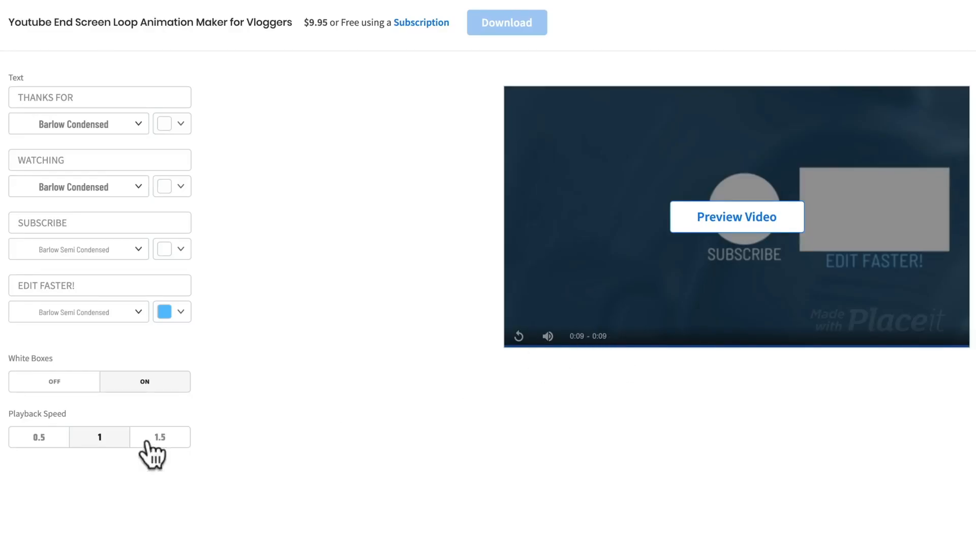
Set the template's playback speed to 0.5 and save the design as a draft.
left_click(34, 439)
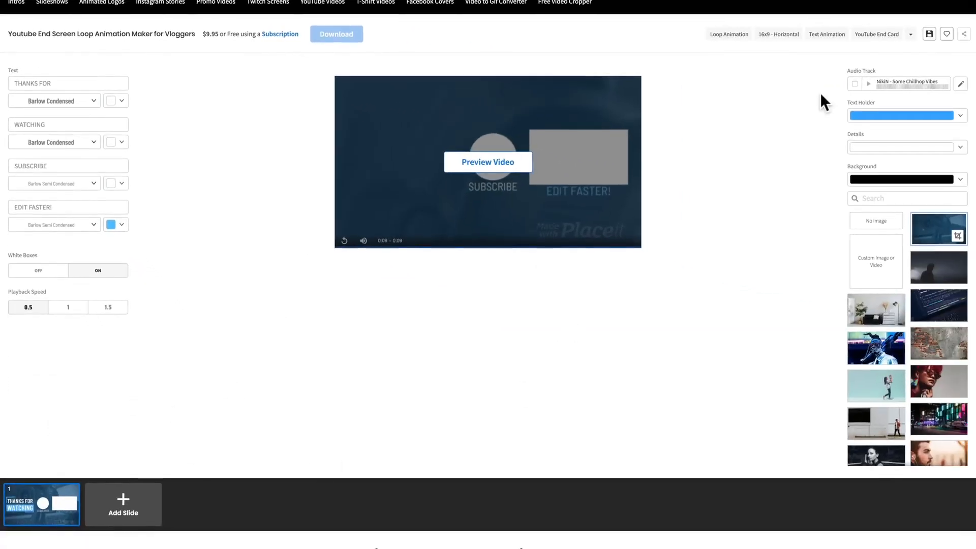
left_click(929, 34)
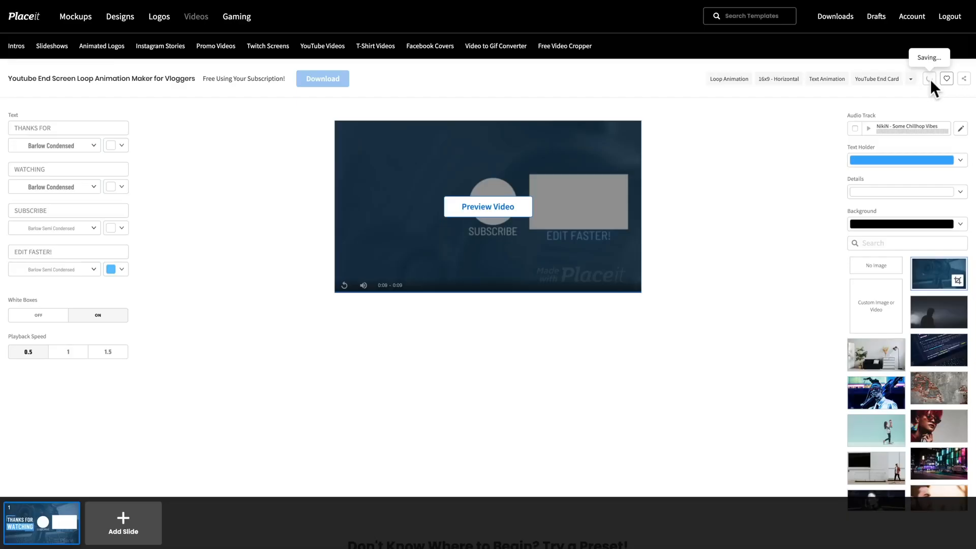
left_click(929, 79)
scroll(932, 74, "down", 9)
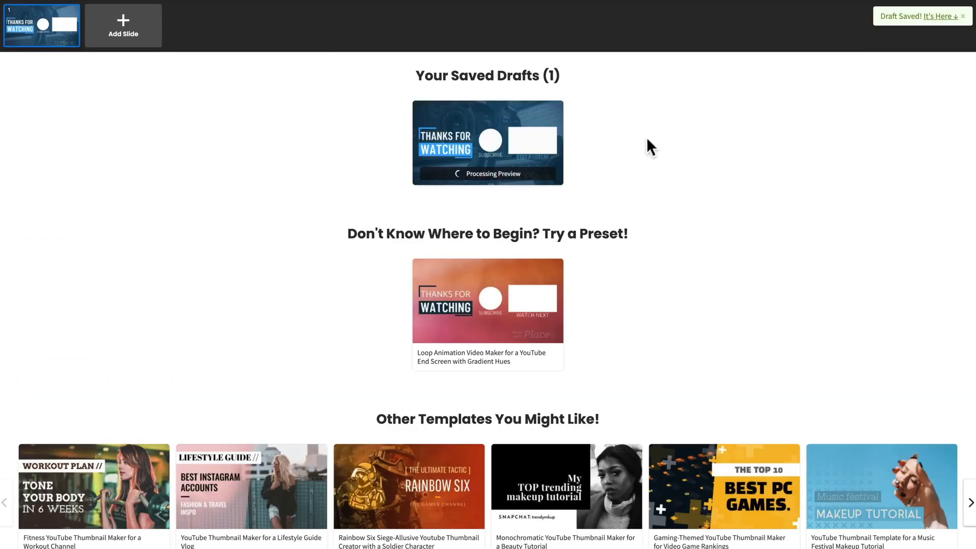
scroll(446, 359, "up", 9)
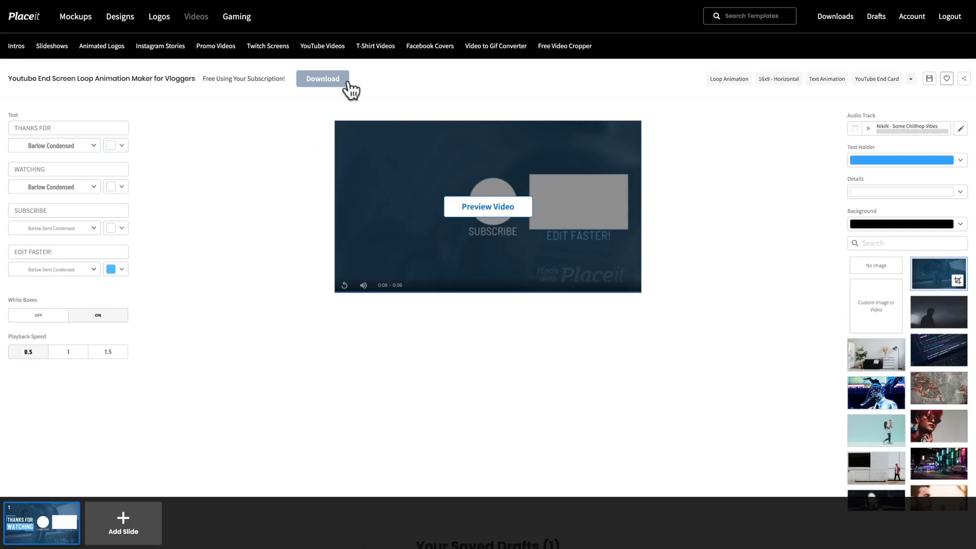
Render all slides of the end screen and download the finished video without a watermark.
left_click(322, 80)
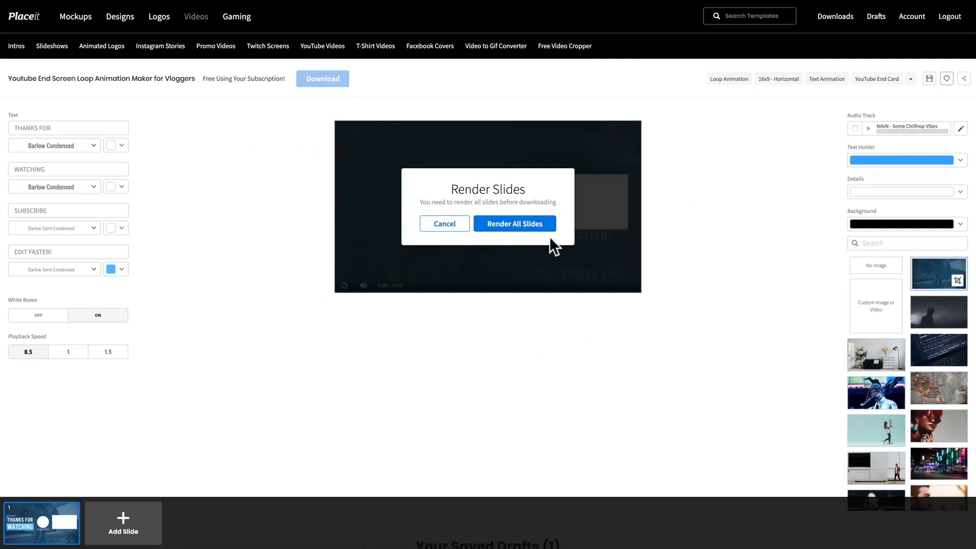
left_click(515, 229)
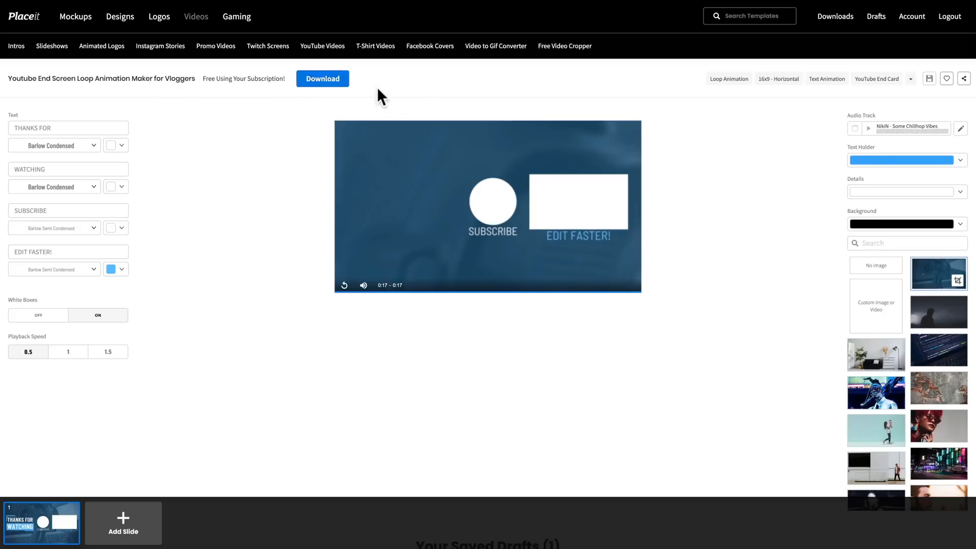
left_click(338, 83)
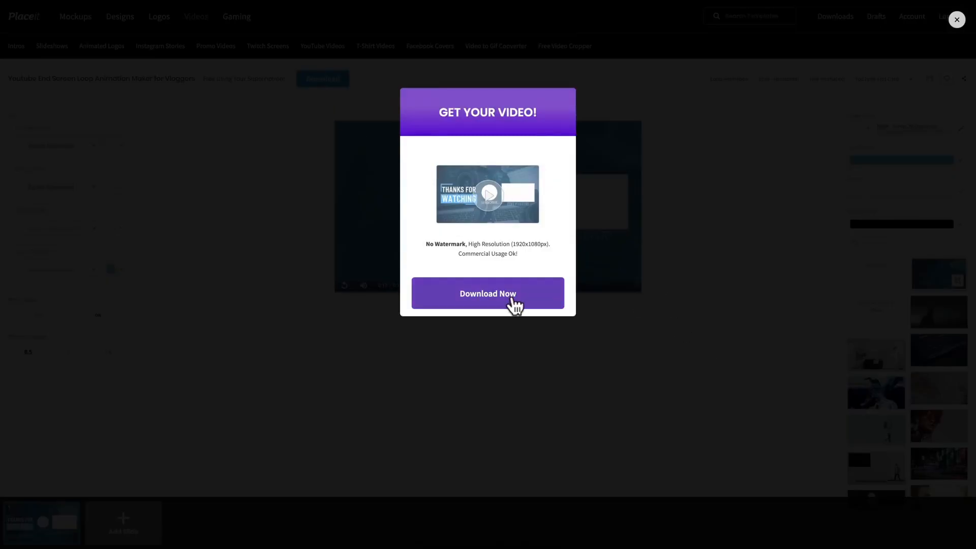
left_click(515, 304)
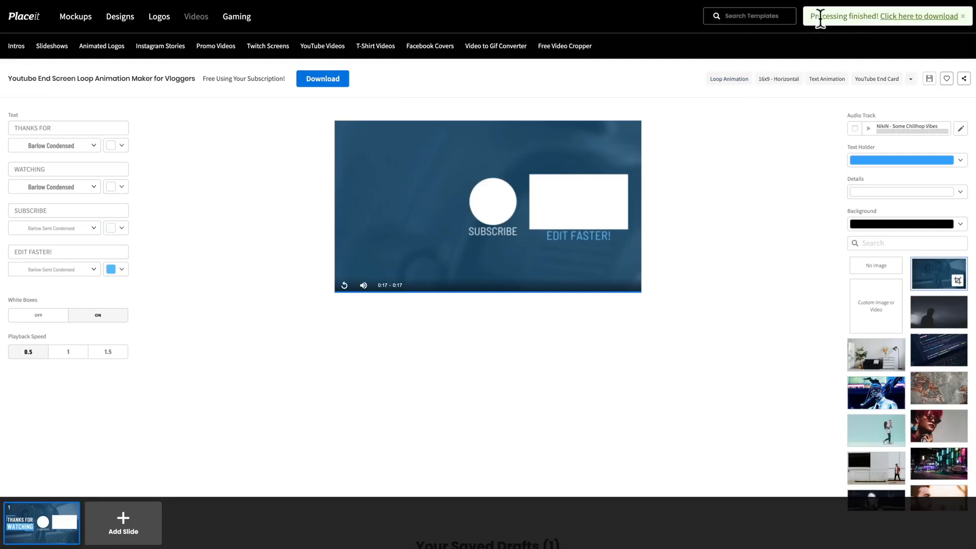
left_click(900, 17)
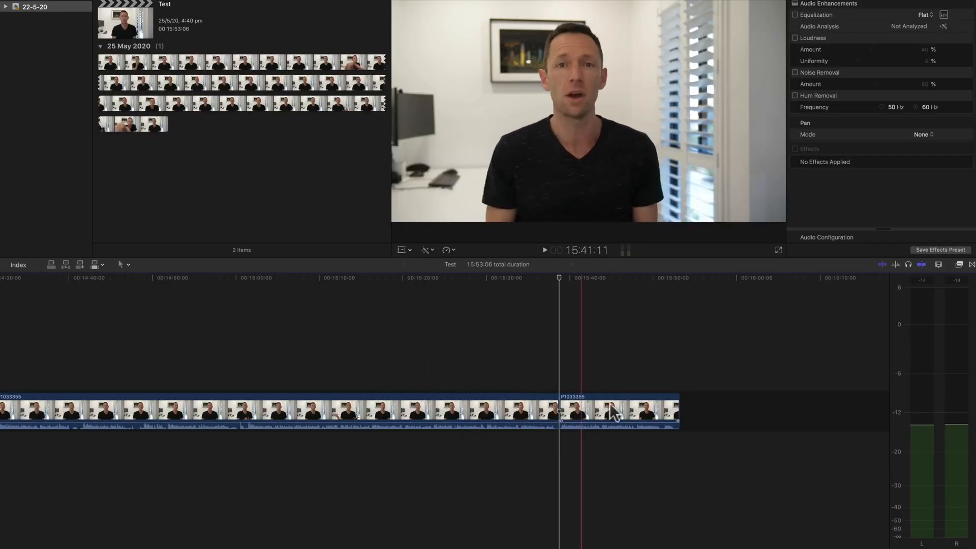
In Final Cut Pro, import the youtube-end-screen-video-maker-for-vloggers-1618 movie from the Desktop into the event.
key("l")
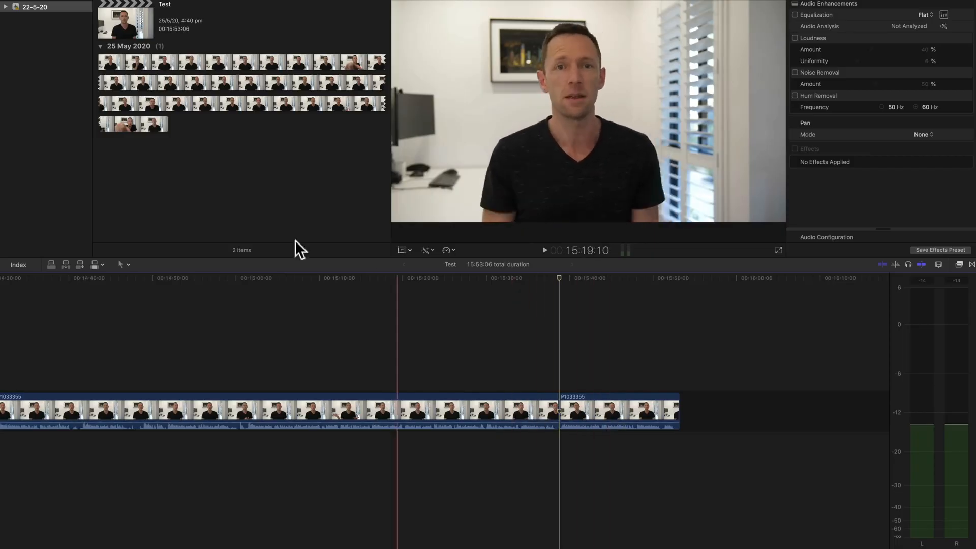
right_click(193, 167)
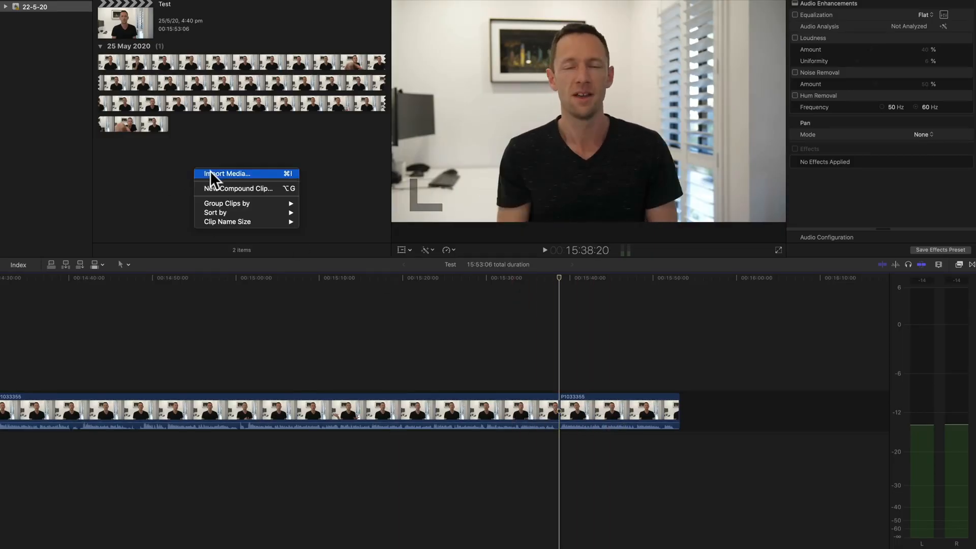
left_click(210, 170)
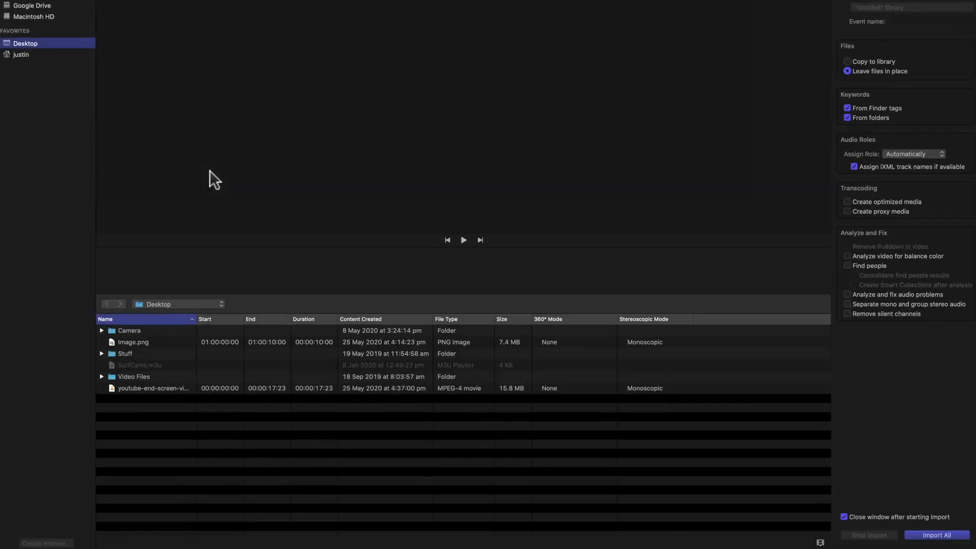
left_click(135, 385)
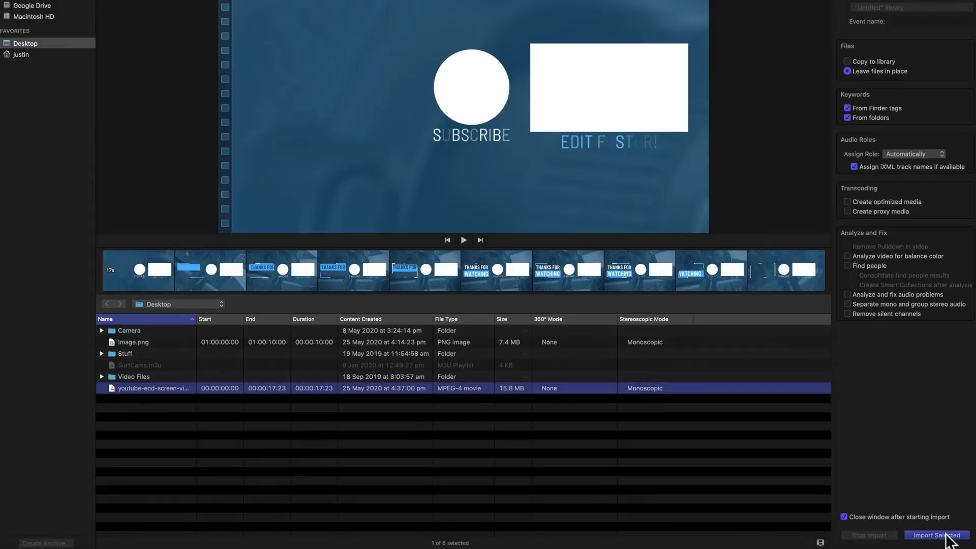
left_click(949, 540)
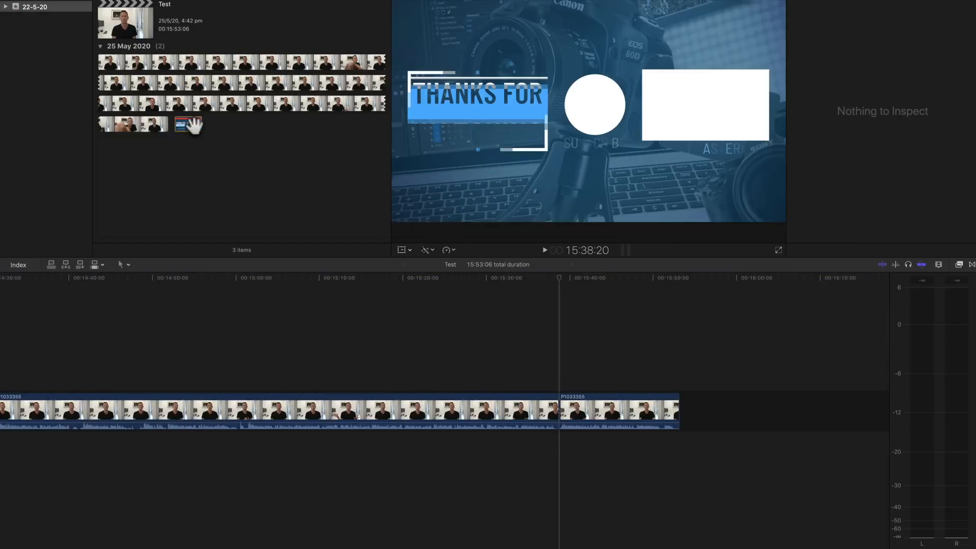
Place the end screen clip above the last clip in the timeline and trim its end to match that clip's end.
left_click_drag(189, 124, 557, 363)
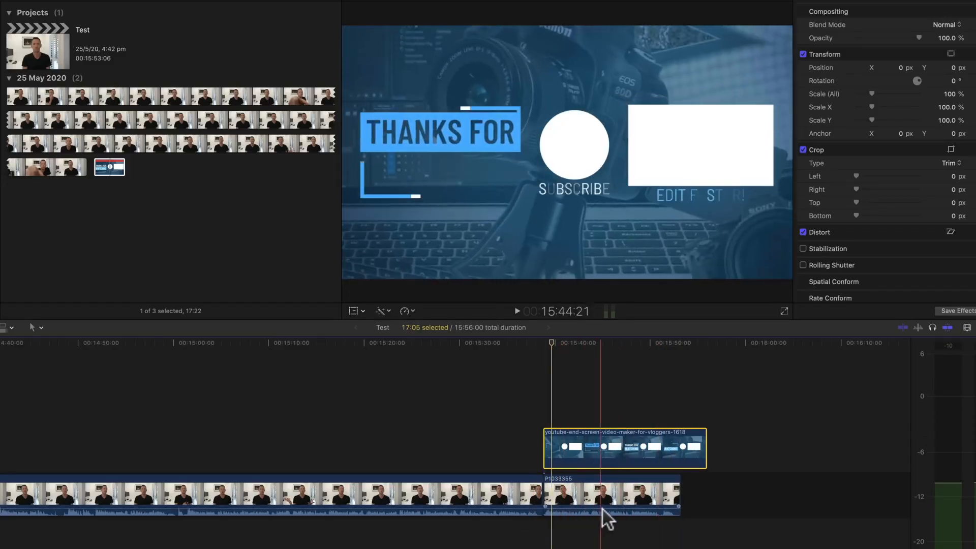
left_click_drag(706, 457, 679, 457)
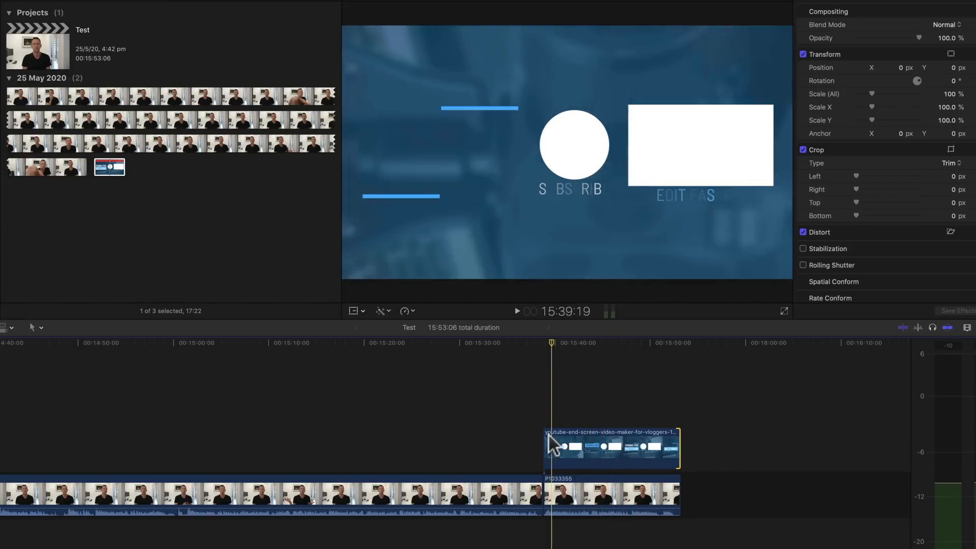
key("space")
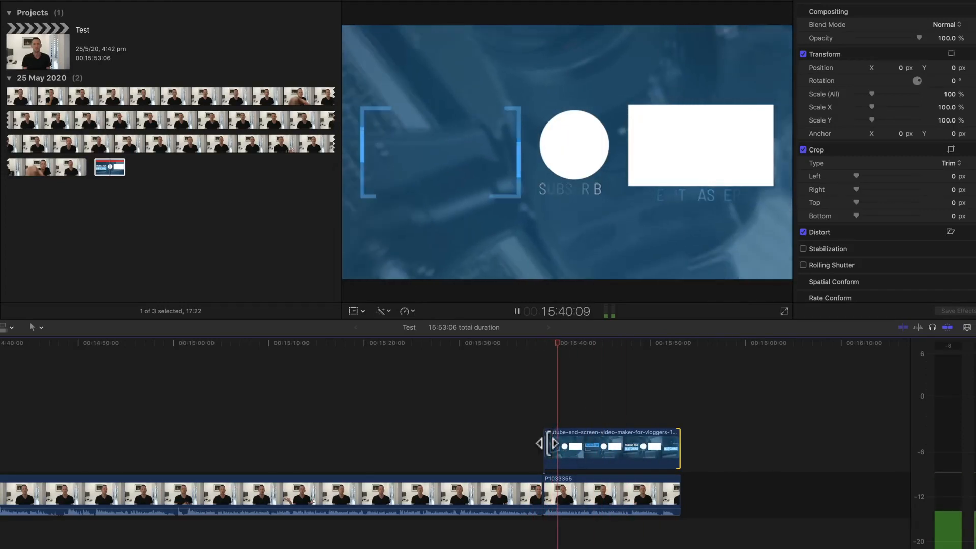
left_click(523, 339)
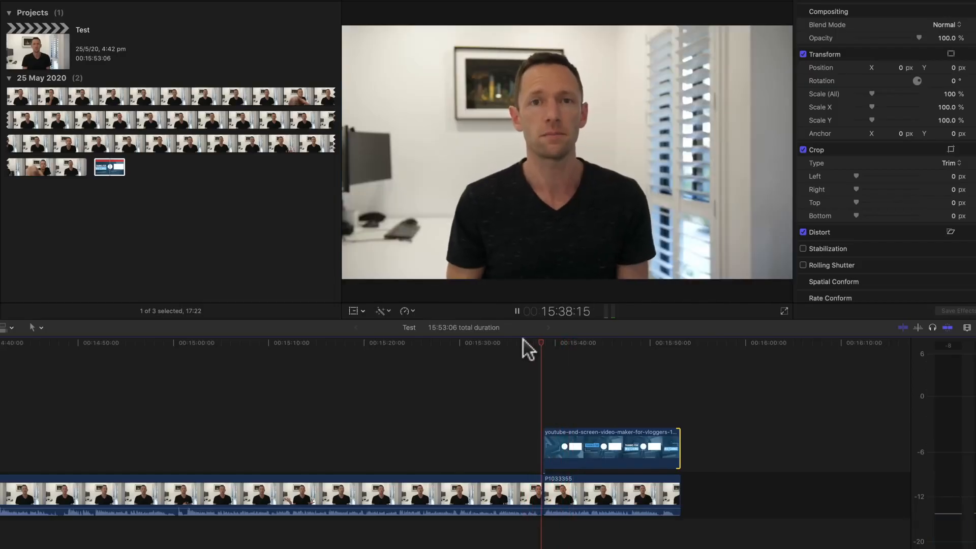
key("space")
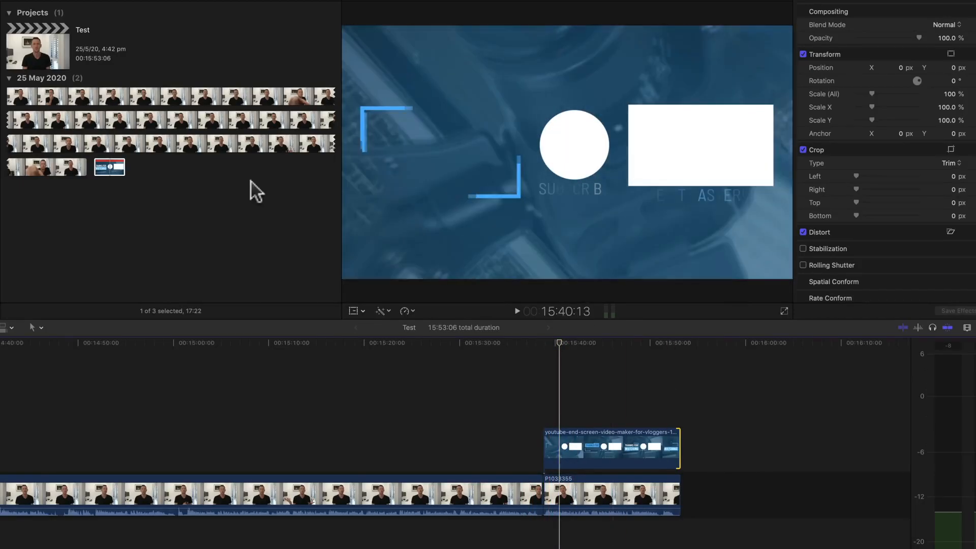
Apply the Wipe transition from the Wipes category to the end screen clip and play it back.
left_click(970, 229)
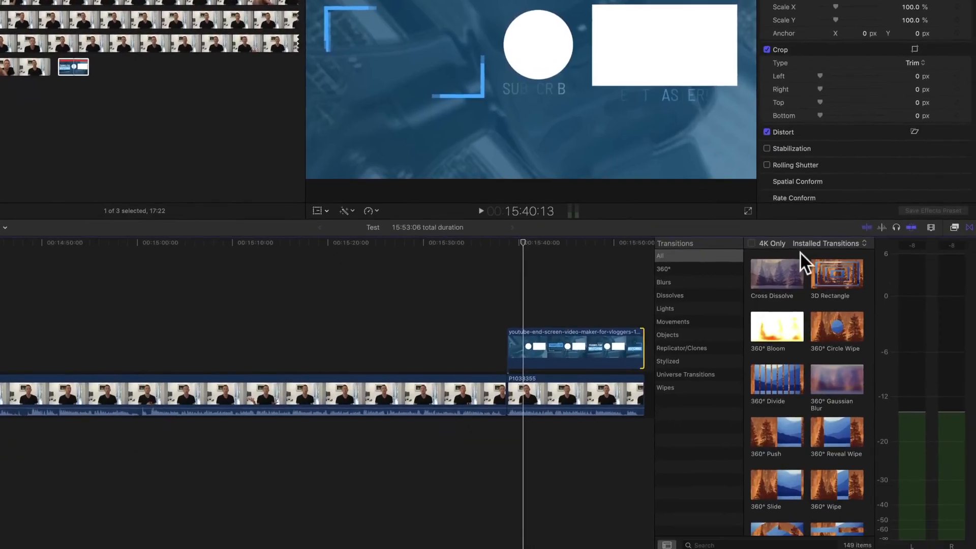
left_click(670, 389)
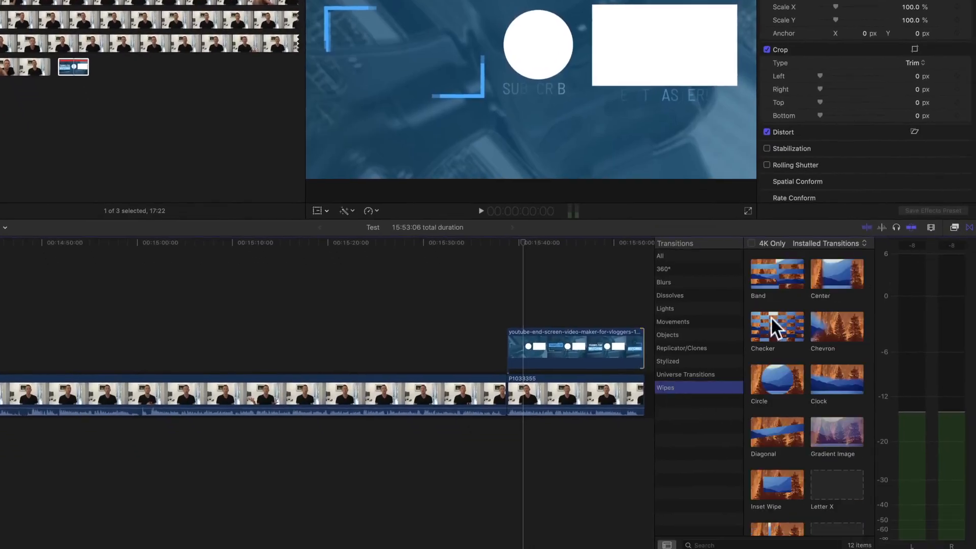
scroll(813, 417, "down", 2)
left_click(836, 503)
left_click_drag(835, 503, 514, 350)
key("space")
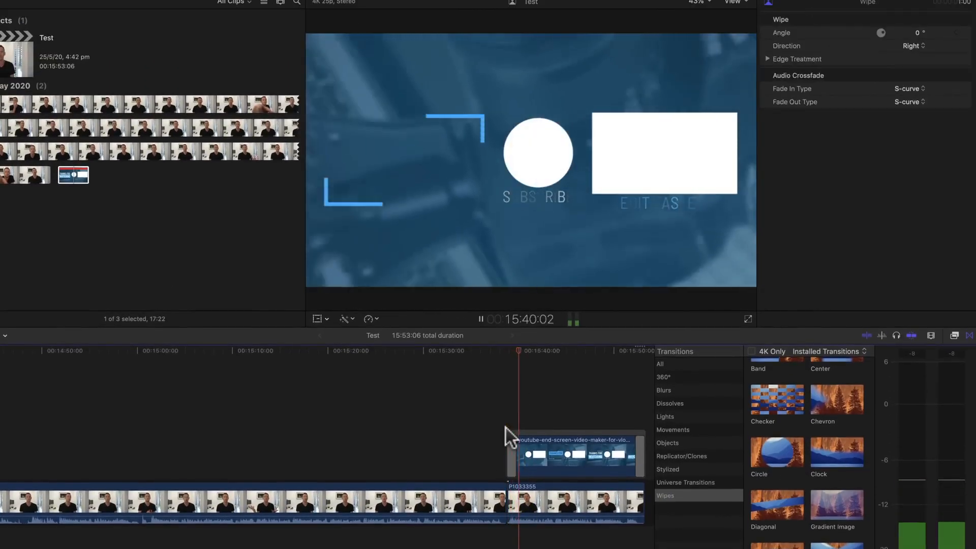
key("space")
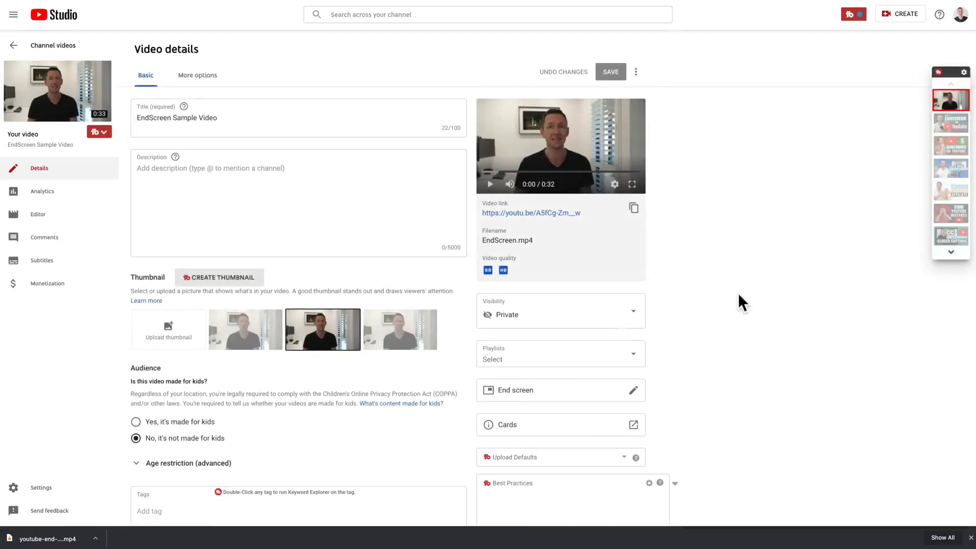
In YouTube Studio, add a Subscribe element to the EndScreen Sample Video's end screen and place it over the white circle.
scroll(739, 300, "down", 2)
left_click(634, 324)
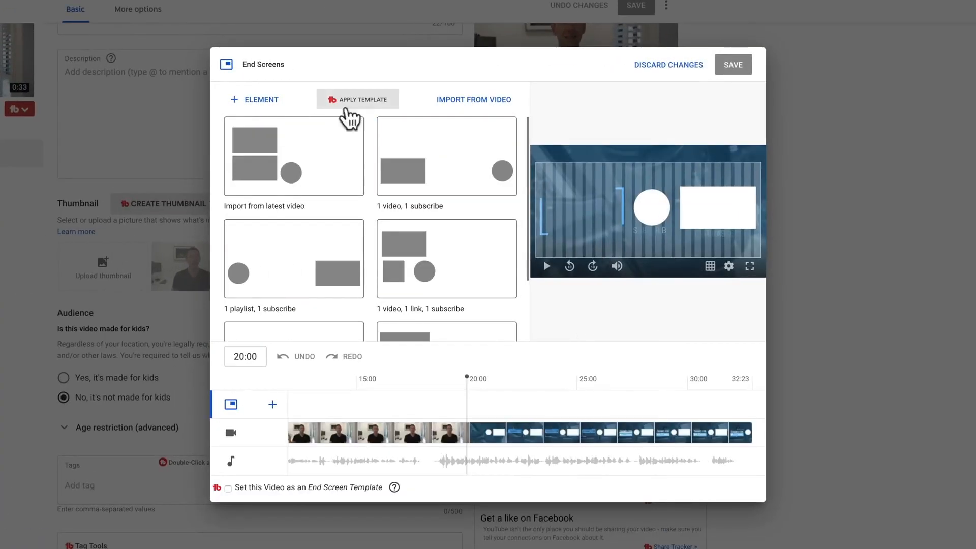
left_click(262, 102)
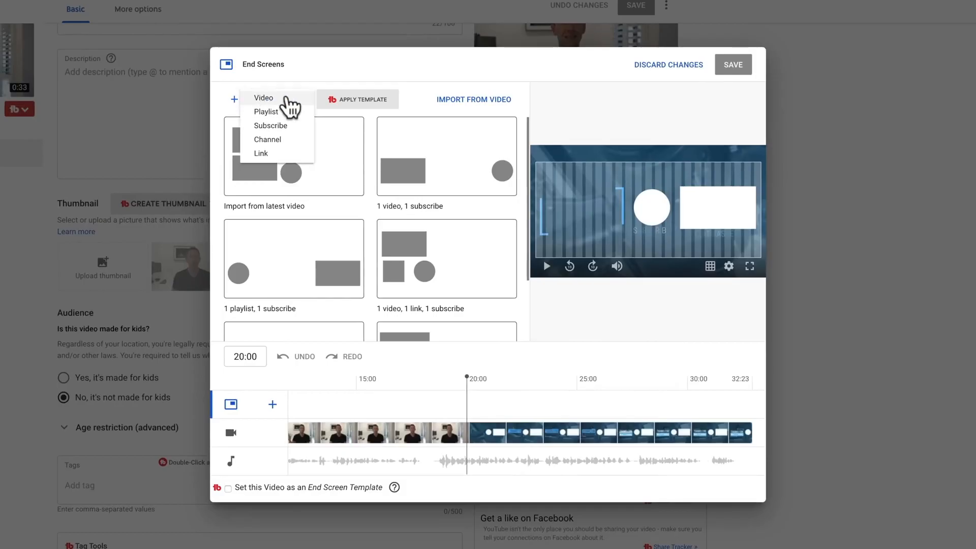
left_click(274, 126)
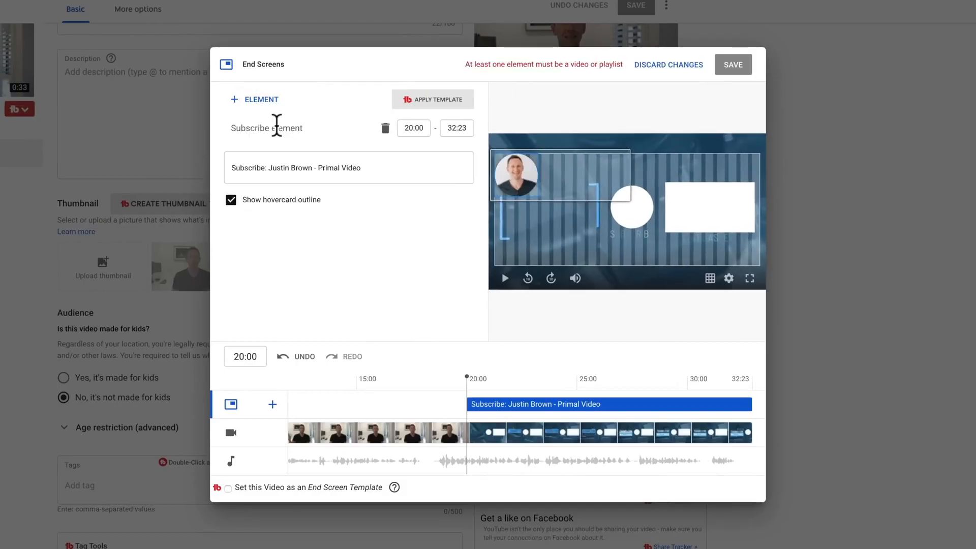
left_click_drag(519, 174, 635, 206)
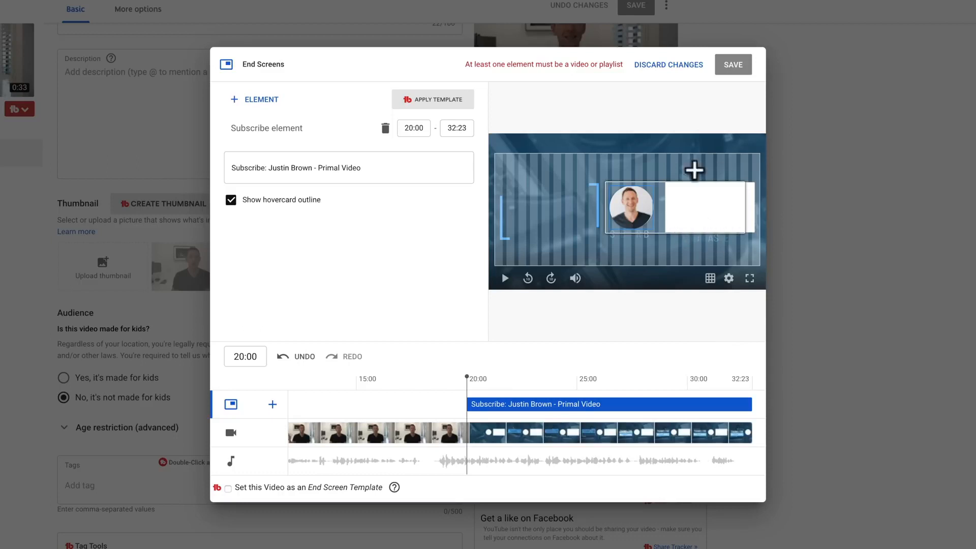
Add a video element, search the channel's videos for "edit faster" and choose "Best Video Editing Tips: How To Edit Videos FASTER!".
left_click(255, 102)
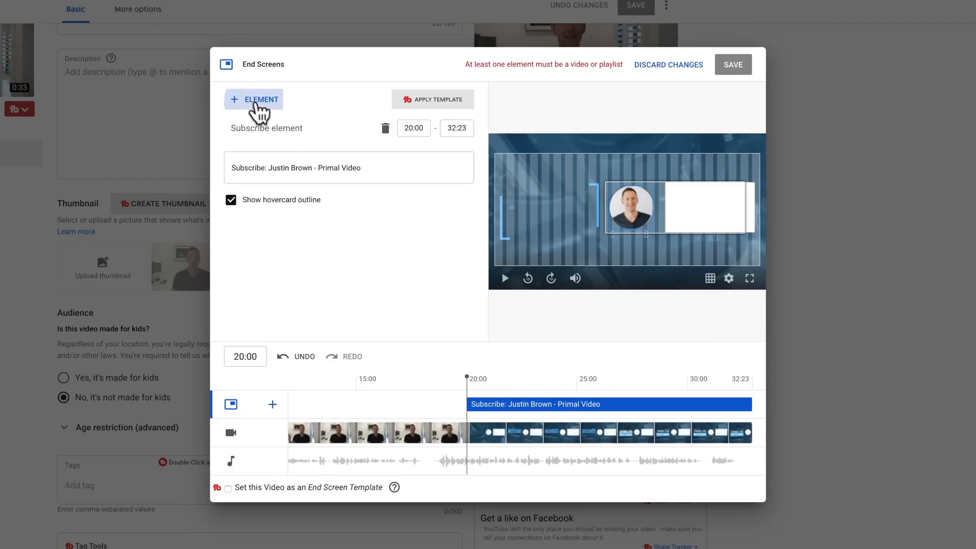
left_click(278, 103)
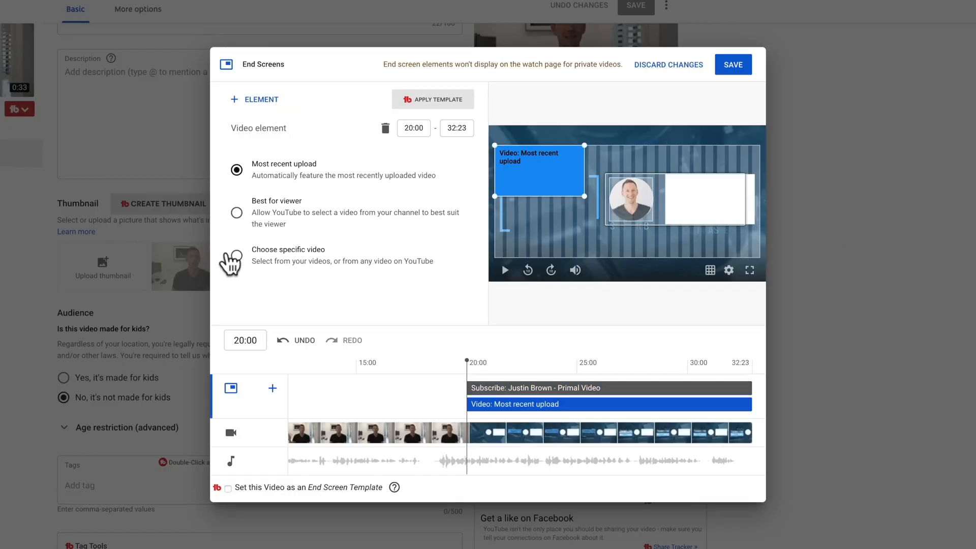
left_click(263, 259)
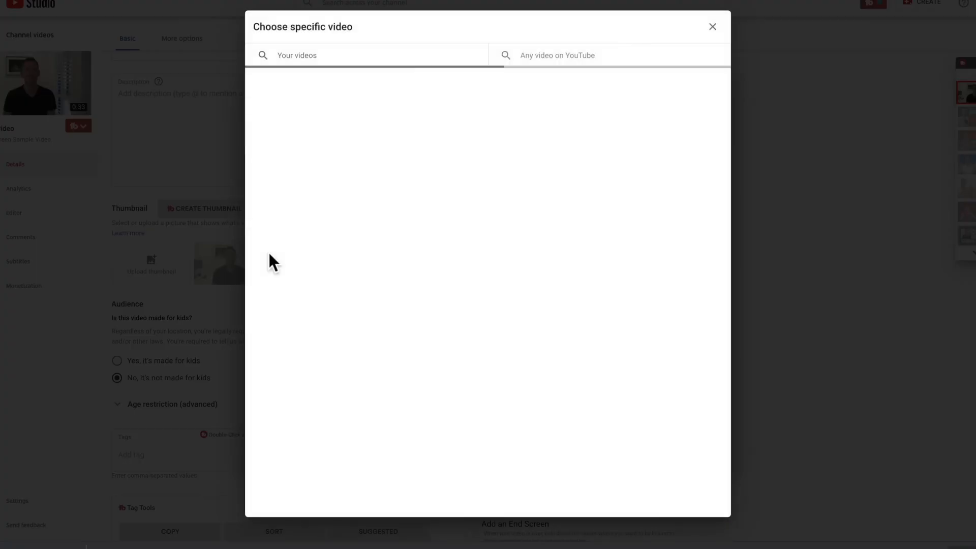
left_click(301, 55)
type("edit faster")
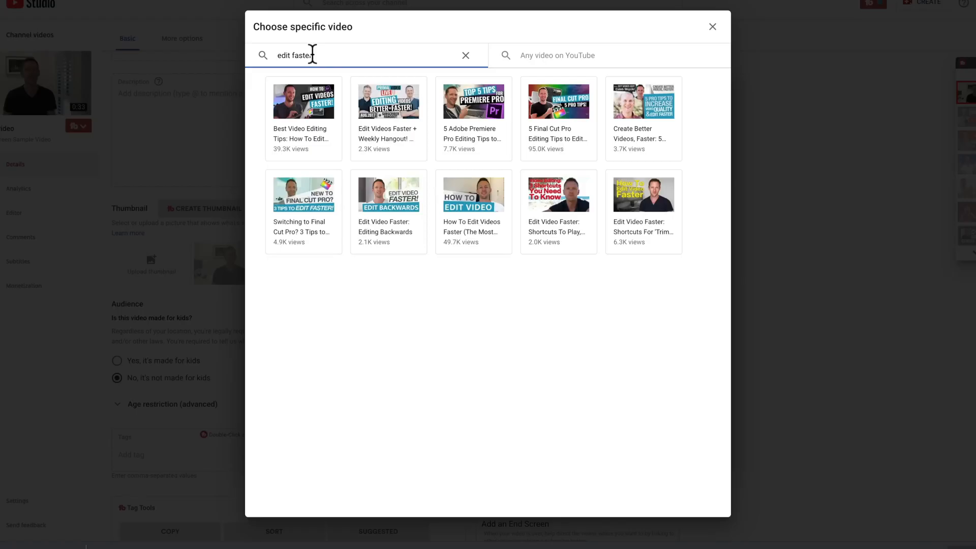
left_click(293, 102)
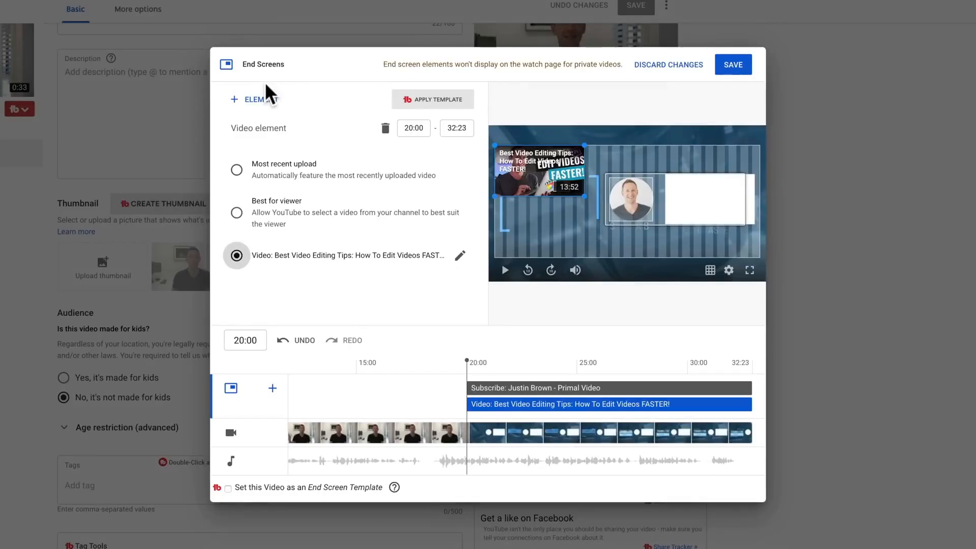
Position the video element over the white rectangle and play back the end screen to check the placement.
left_click_drag(539, 171, 715, 192)
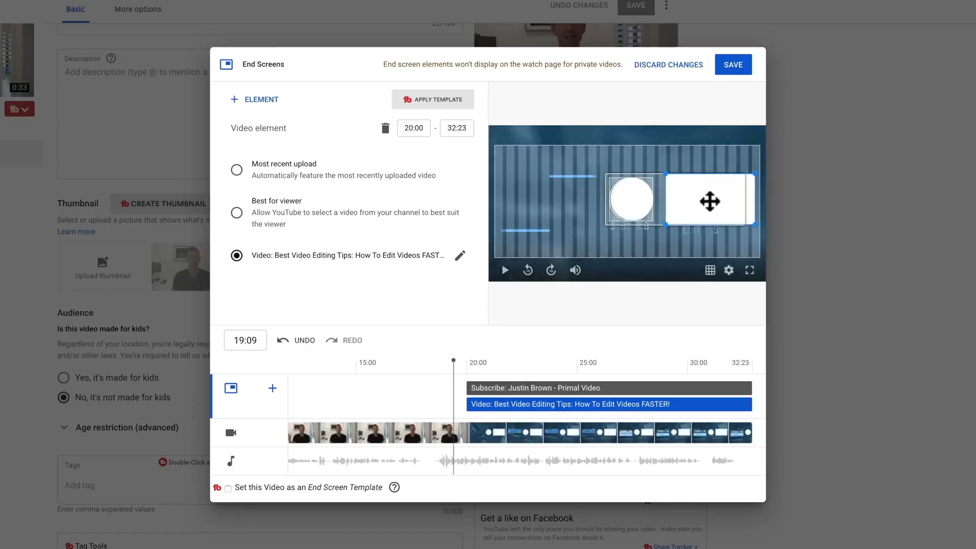
left_click(505, 269)
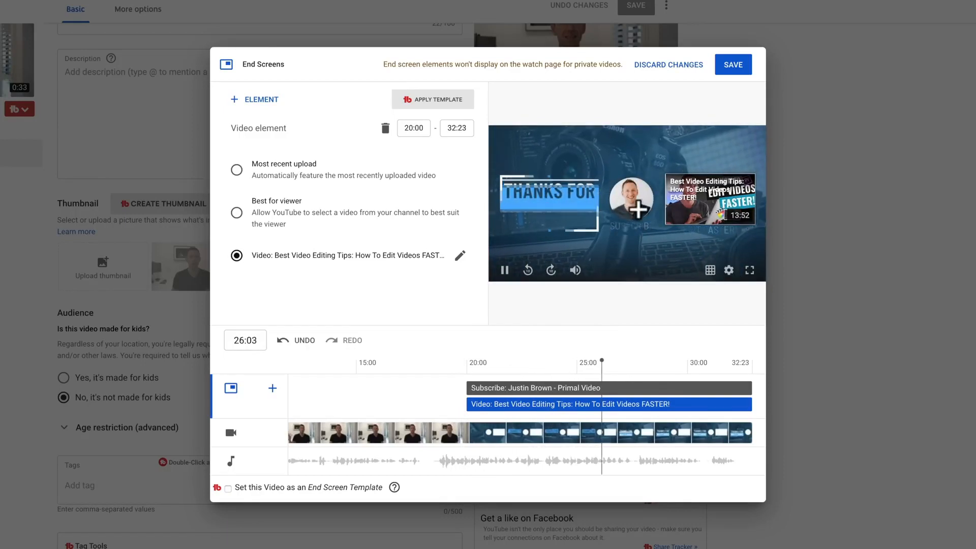
left_click(506, 273)
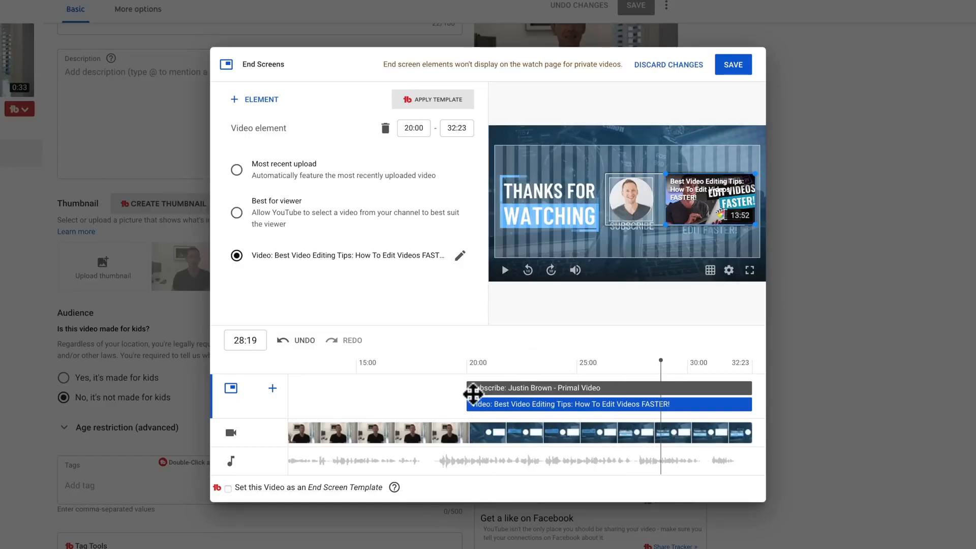
Move the start of both the Subscribe and video elements to 21:03 and save the end screen.
left_click_drag(469, 388, 493, 388)
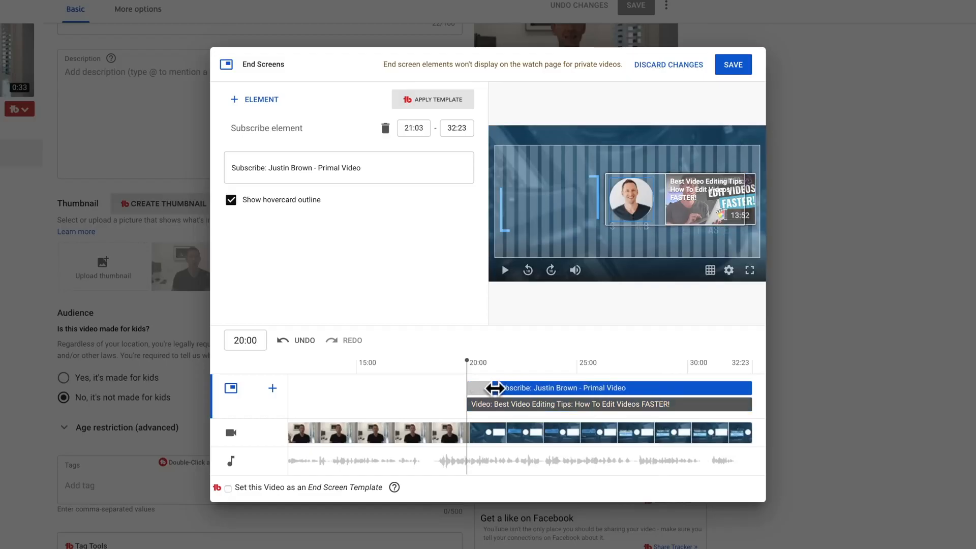
left_click(468, 405)
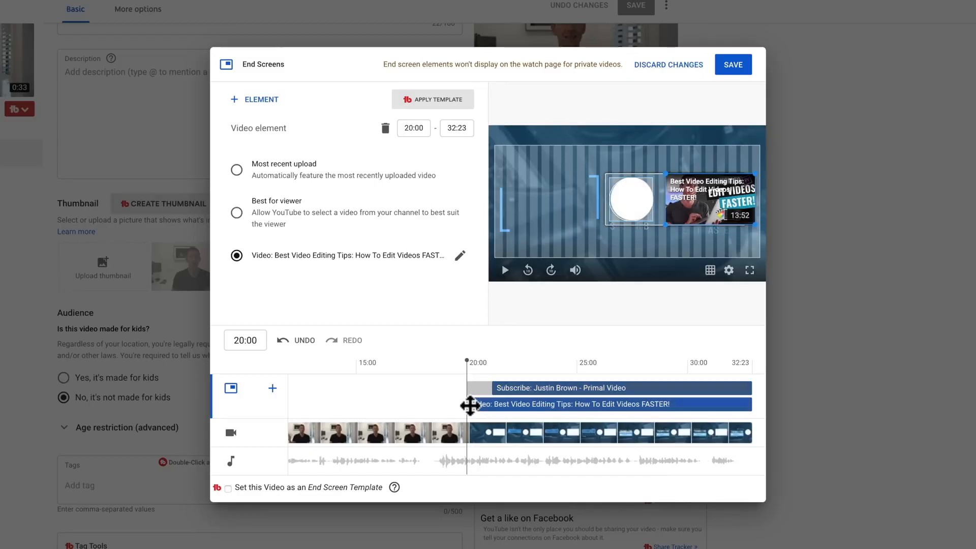
left_click_drag(470, 405, 497, 405)
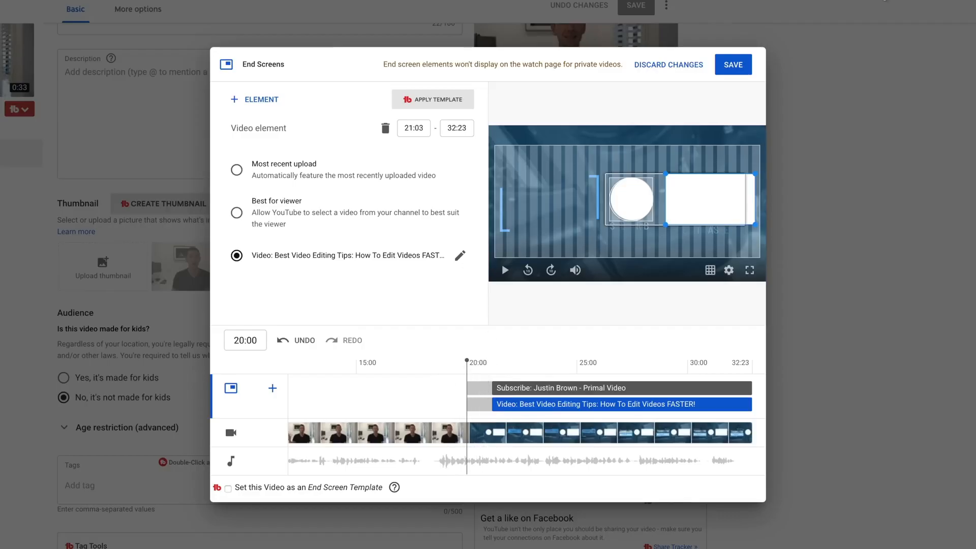
left_click(736, 71)
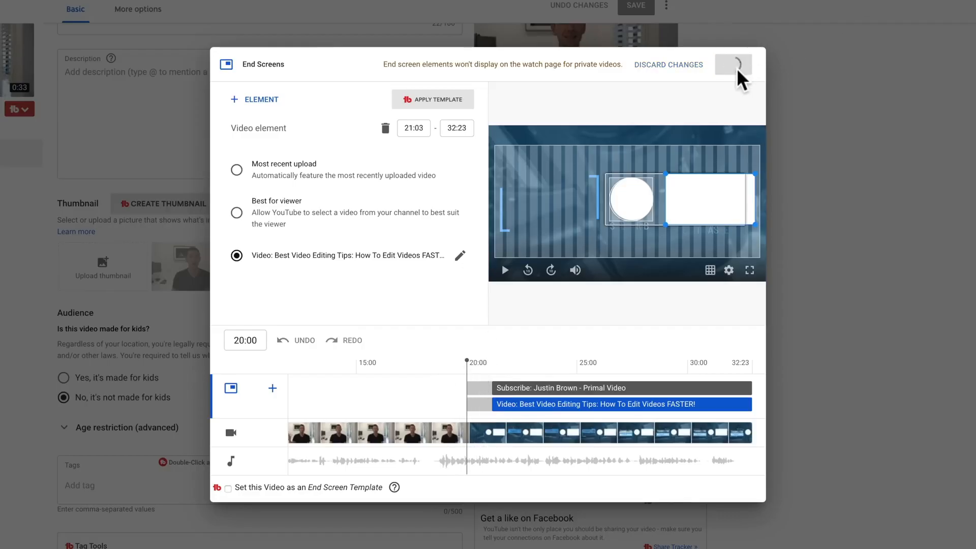